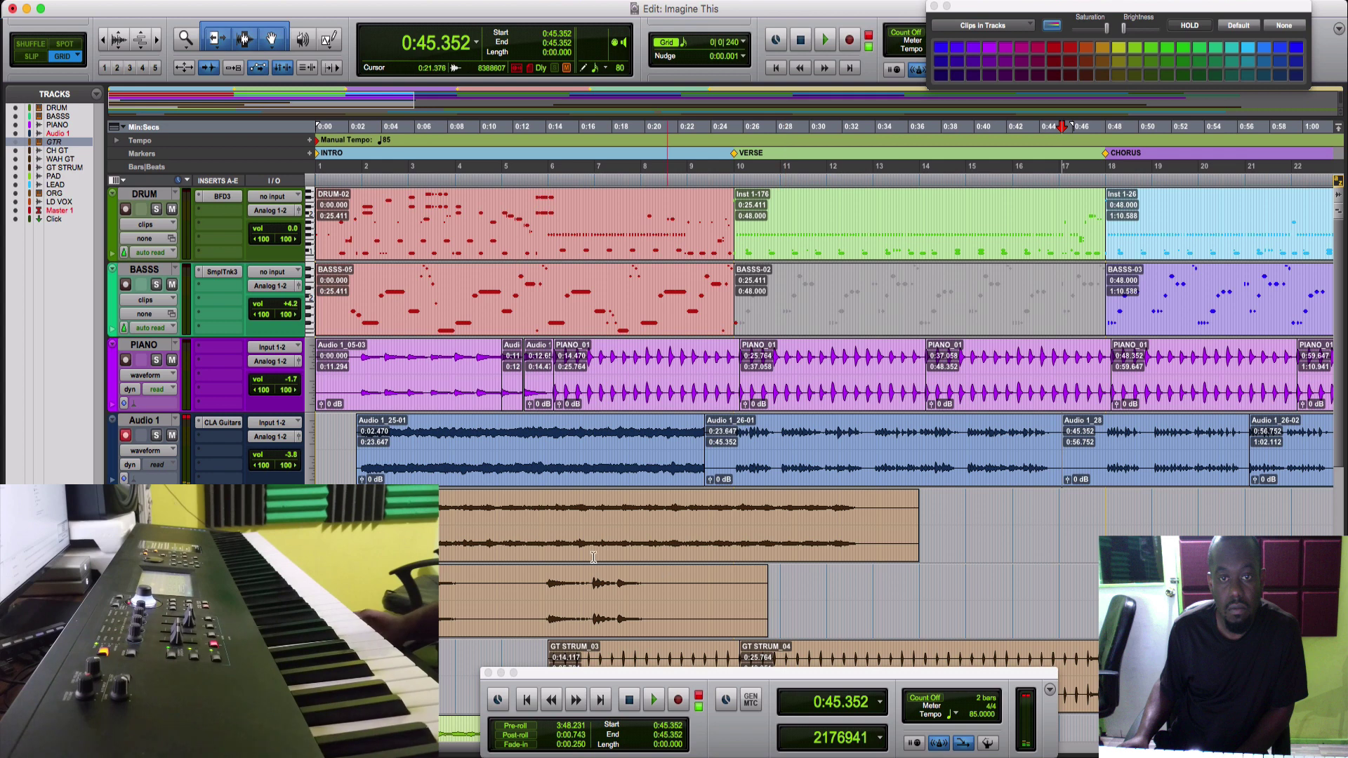
Delete all existing audio clips from the Audio 1 track.
left_click(764, 468)
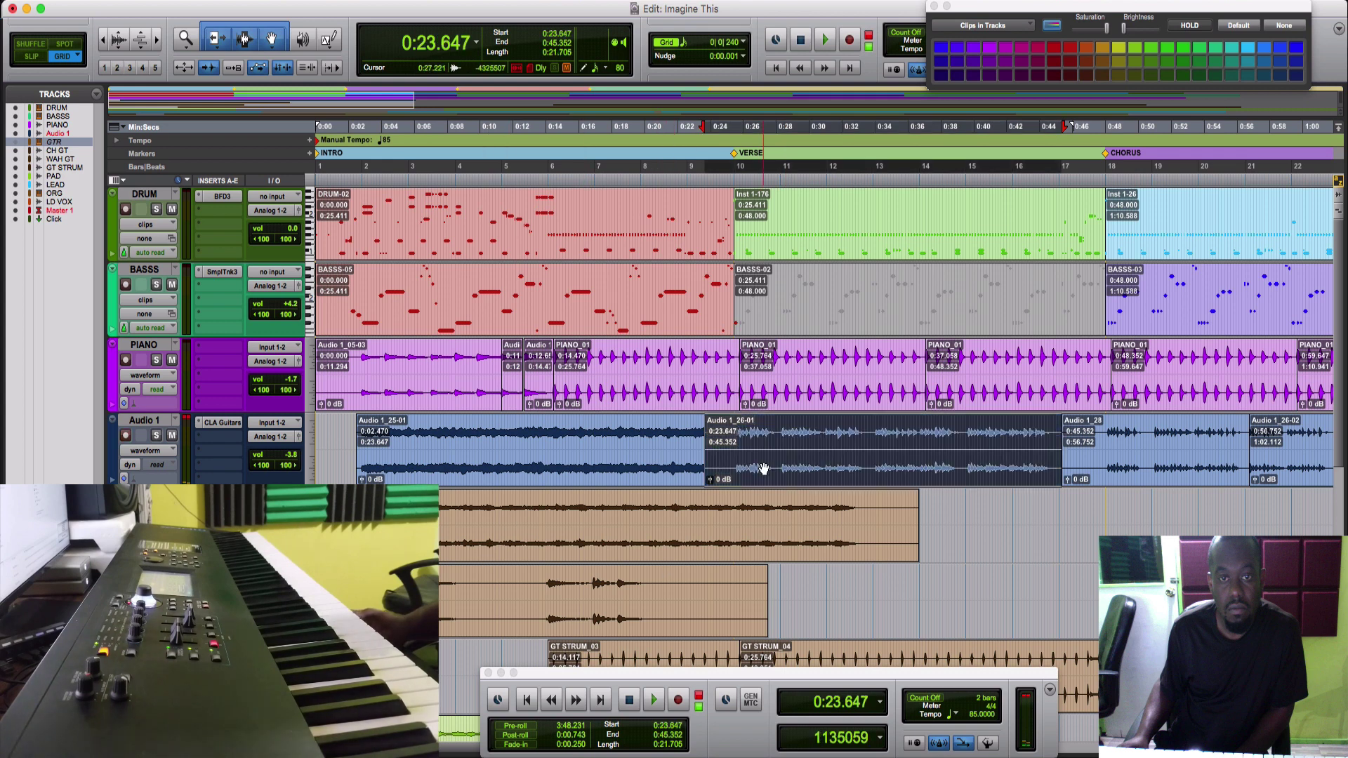
key("super+a")
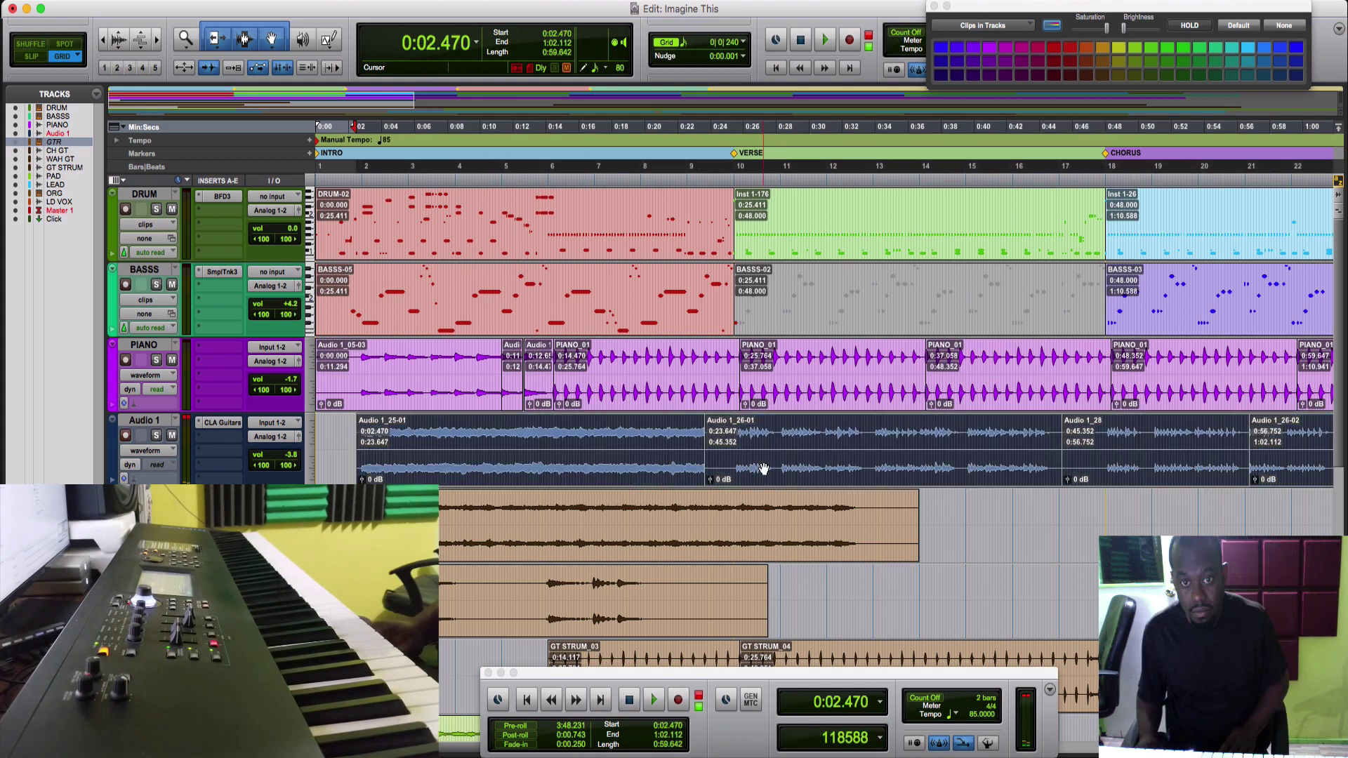
key("Delete")
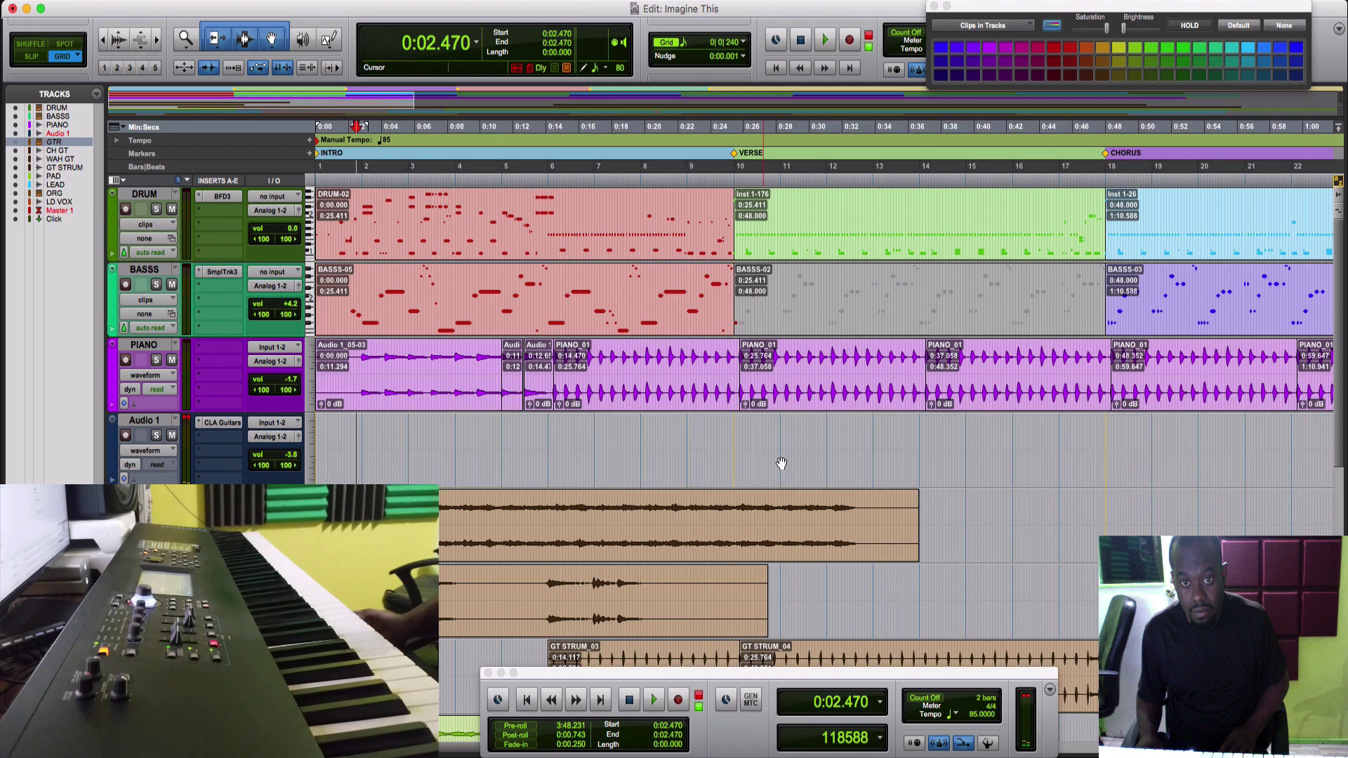
Record a first take on Audio 1 starting at 0:43.411, restarting from the same point and stopping in the chorus.
left_click(1031, 435)
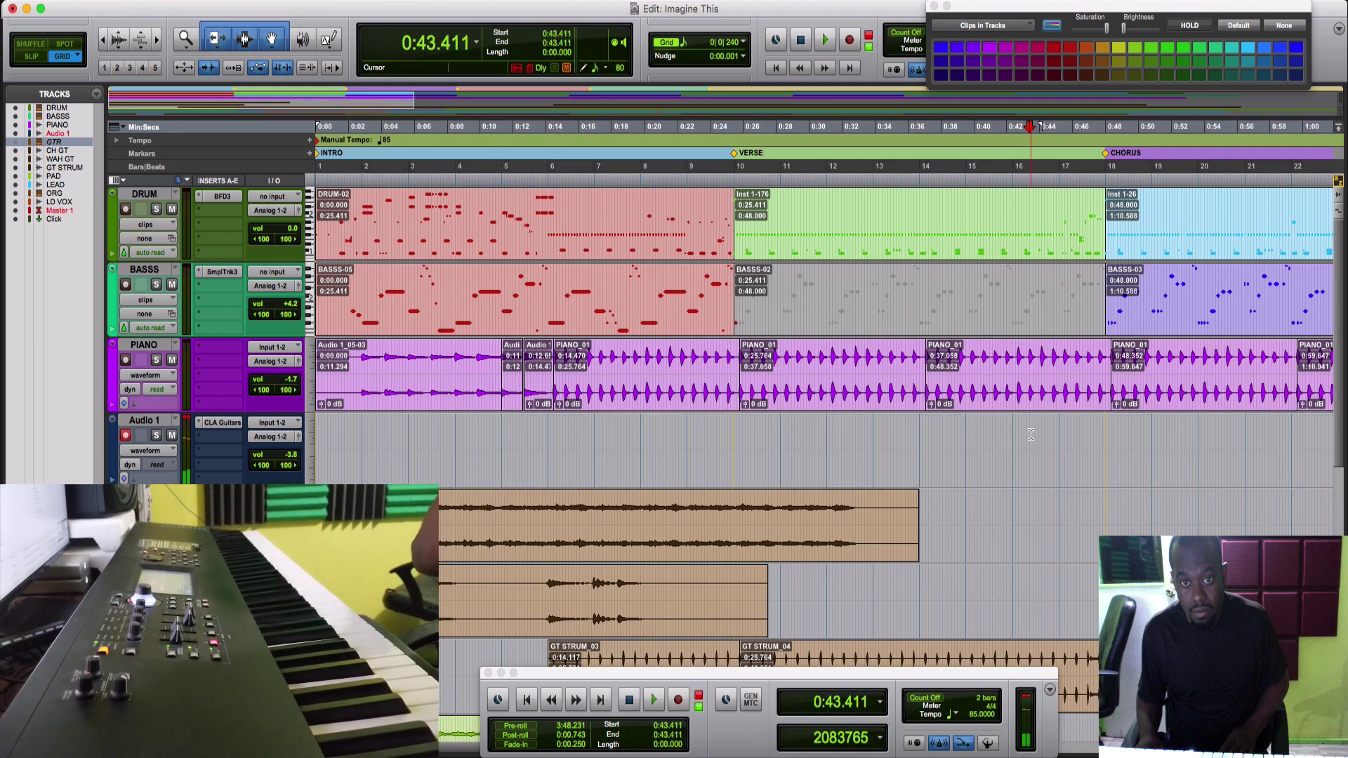
key("F12")
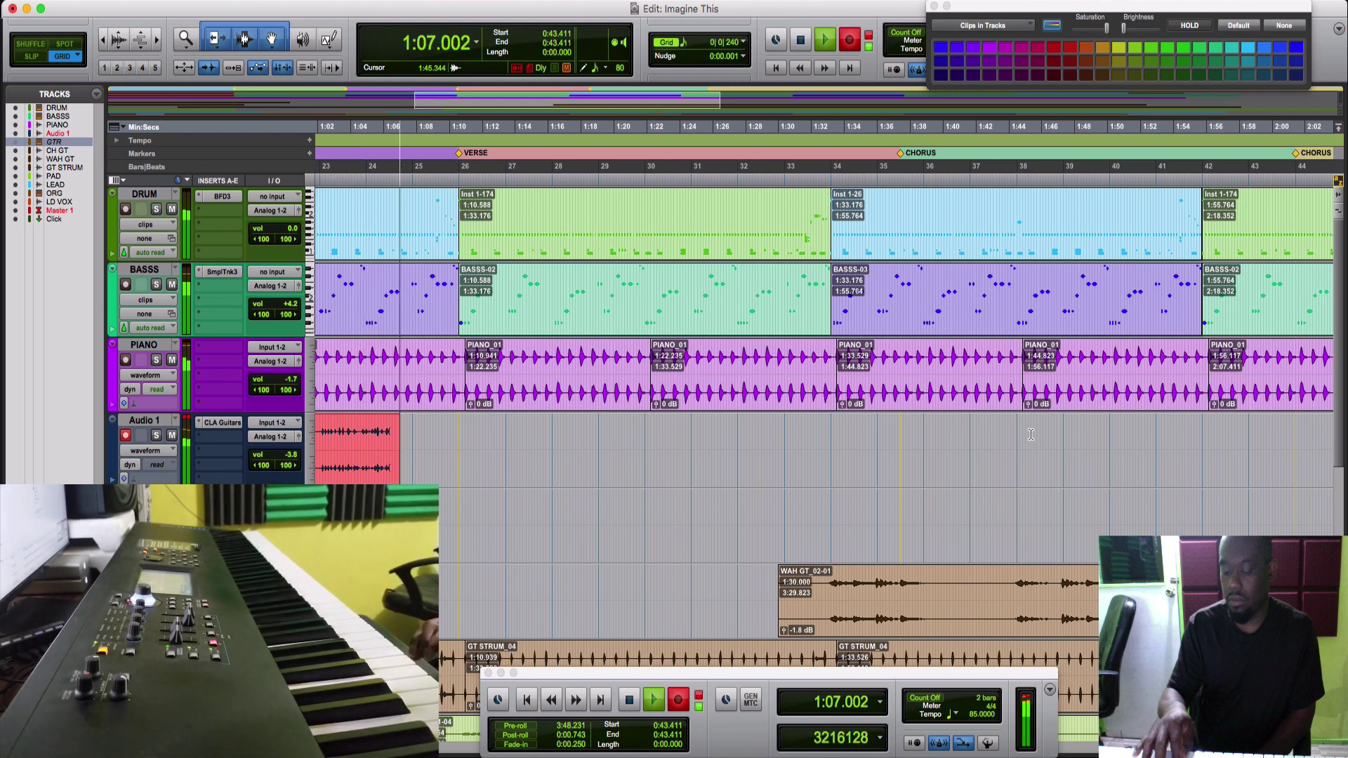
key("super+space")
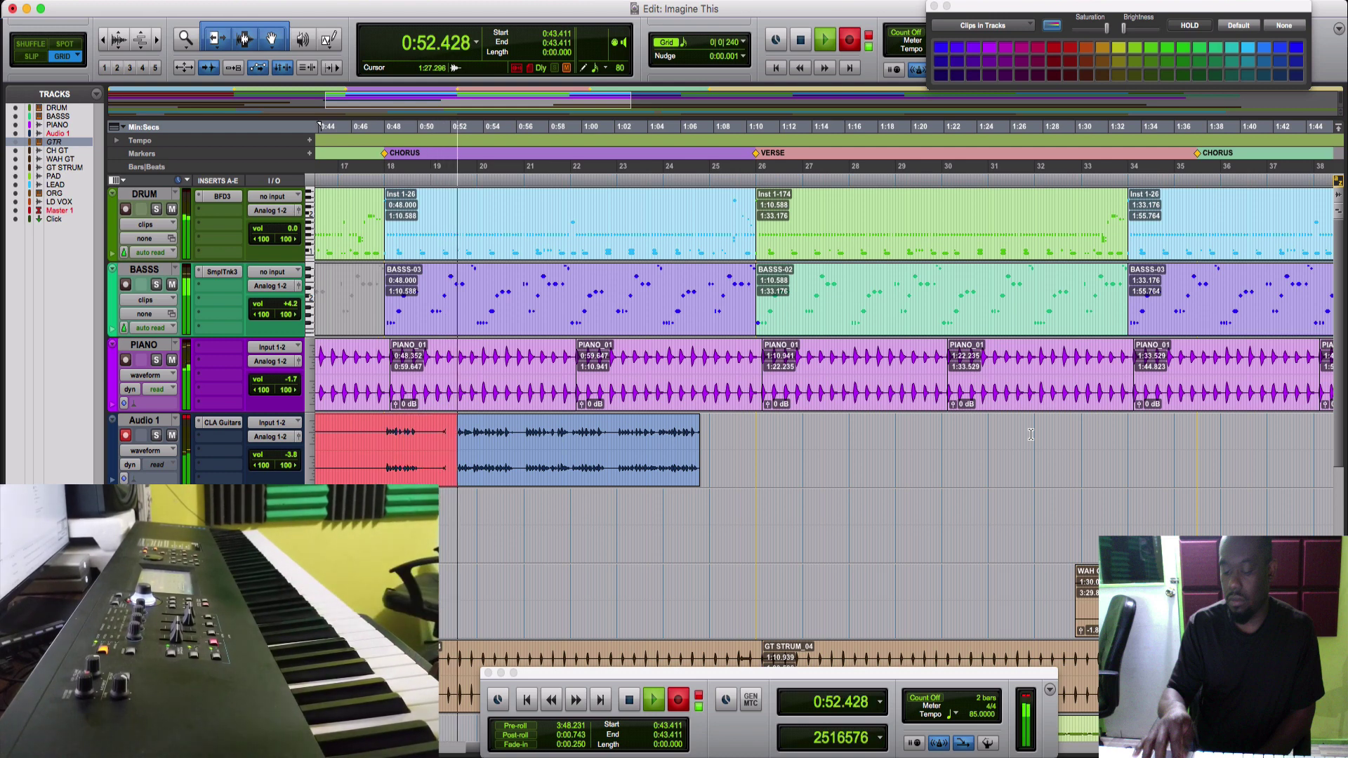
scroll(734, 672, "left", 10)
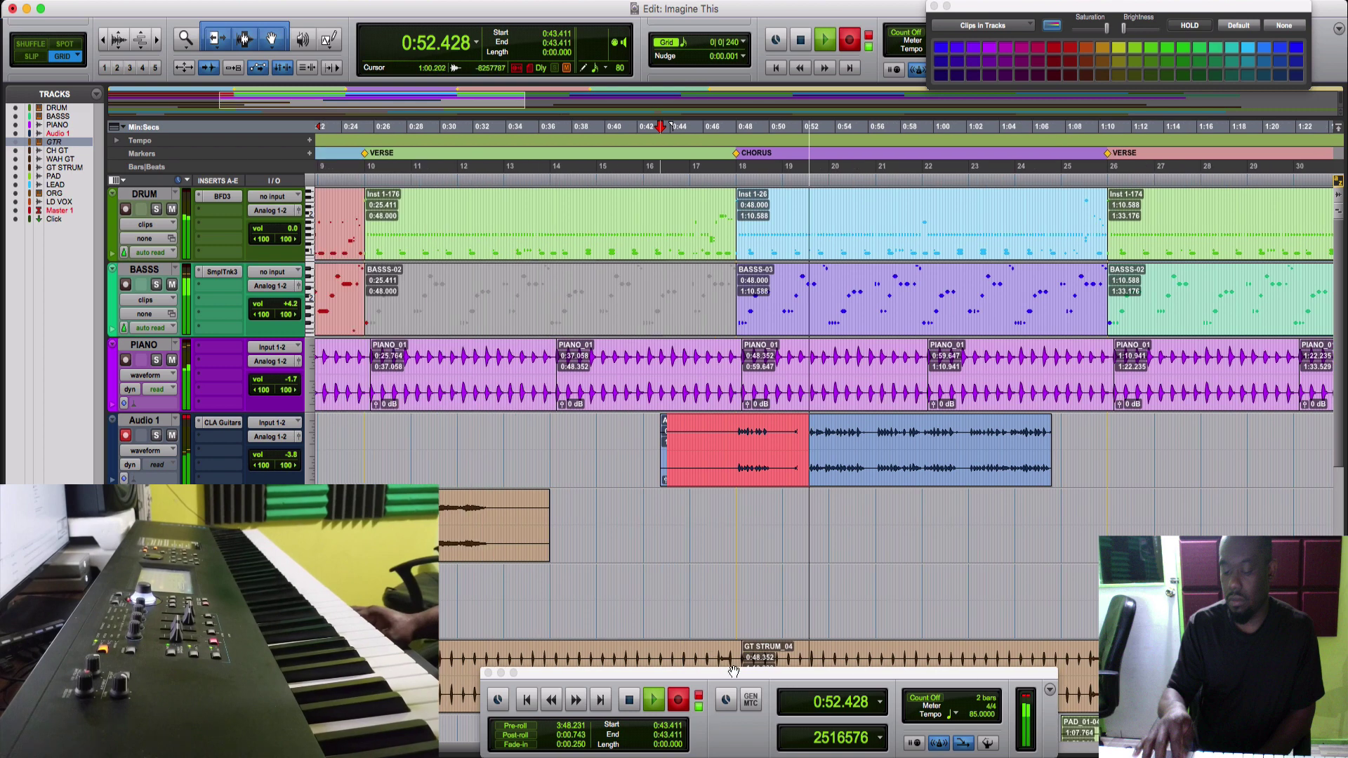
key("space")
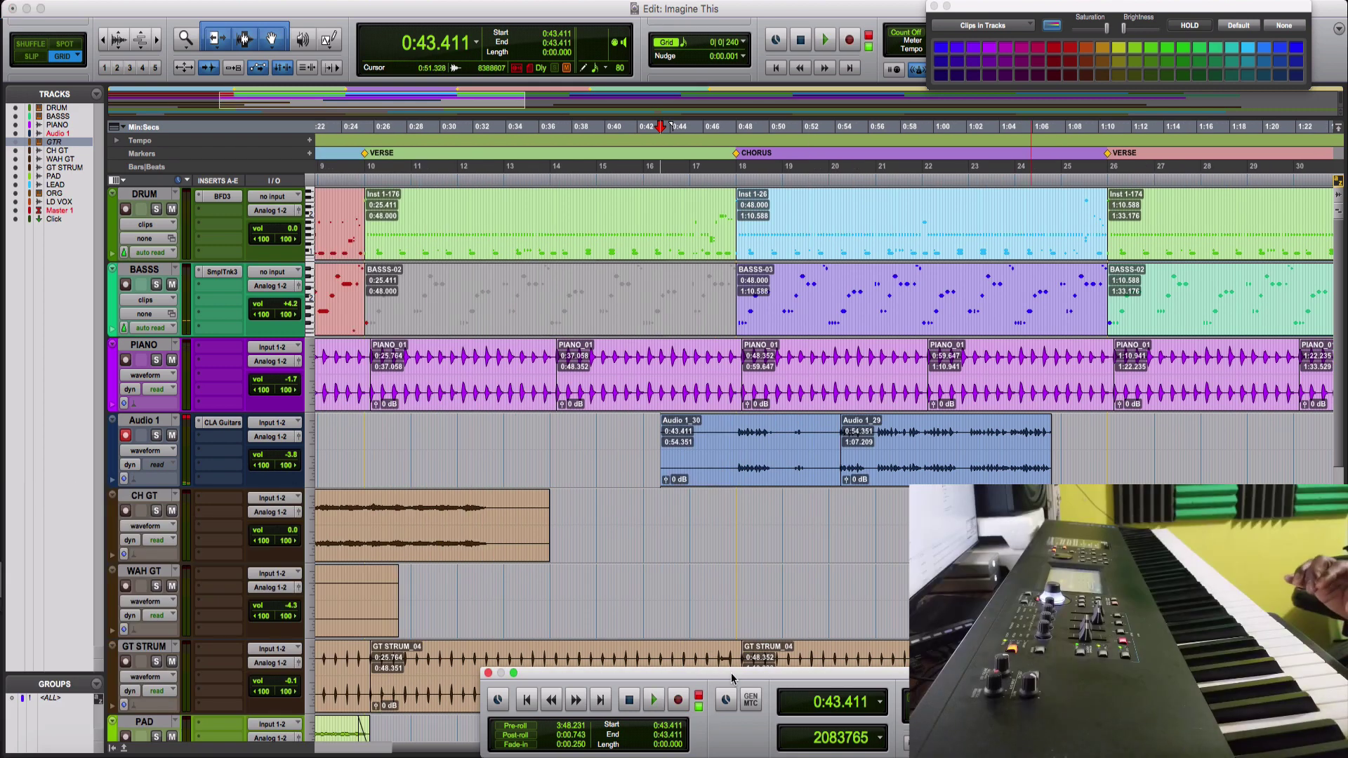
Record a full-chorus take on Audio 1 from 0:43.411 to about 1:12.6, replacing the shorter takes.
key("super+space")
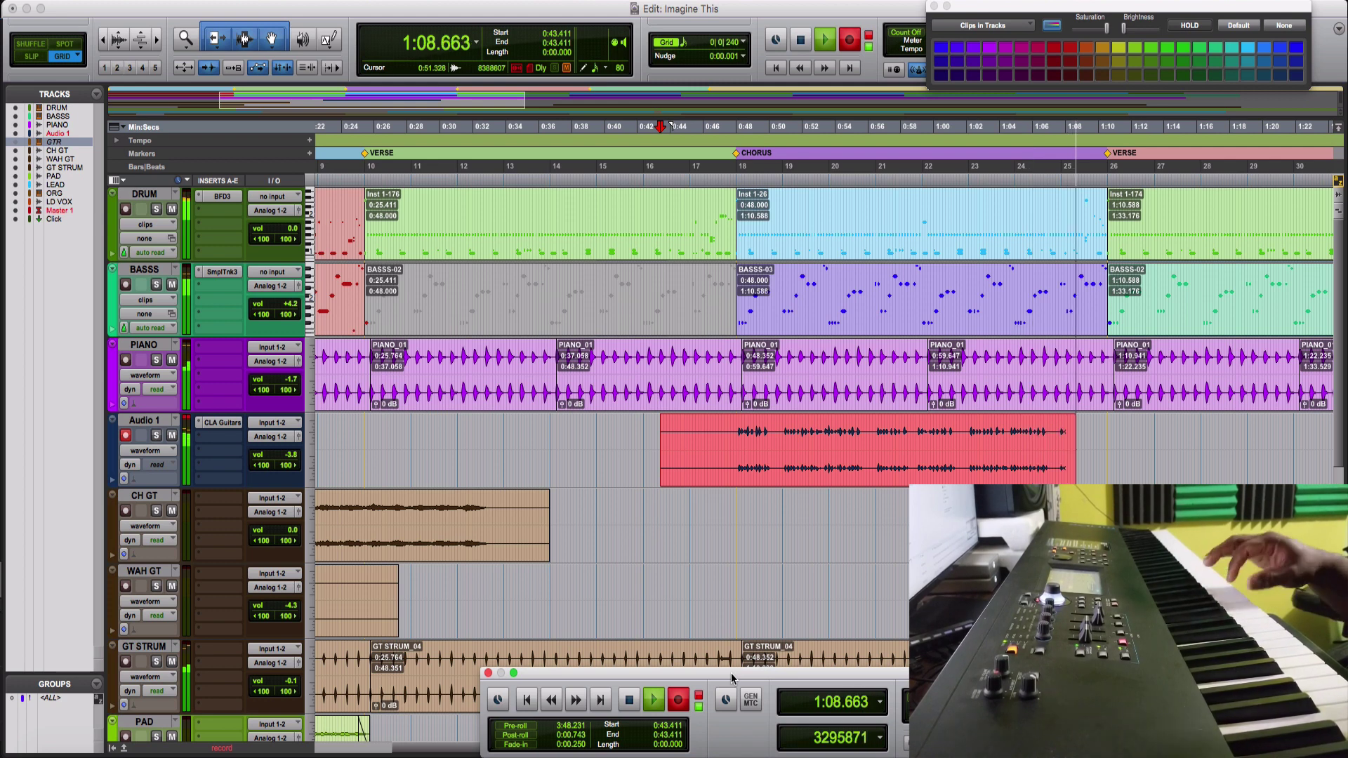
key("space")
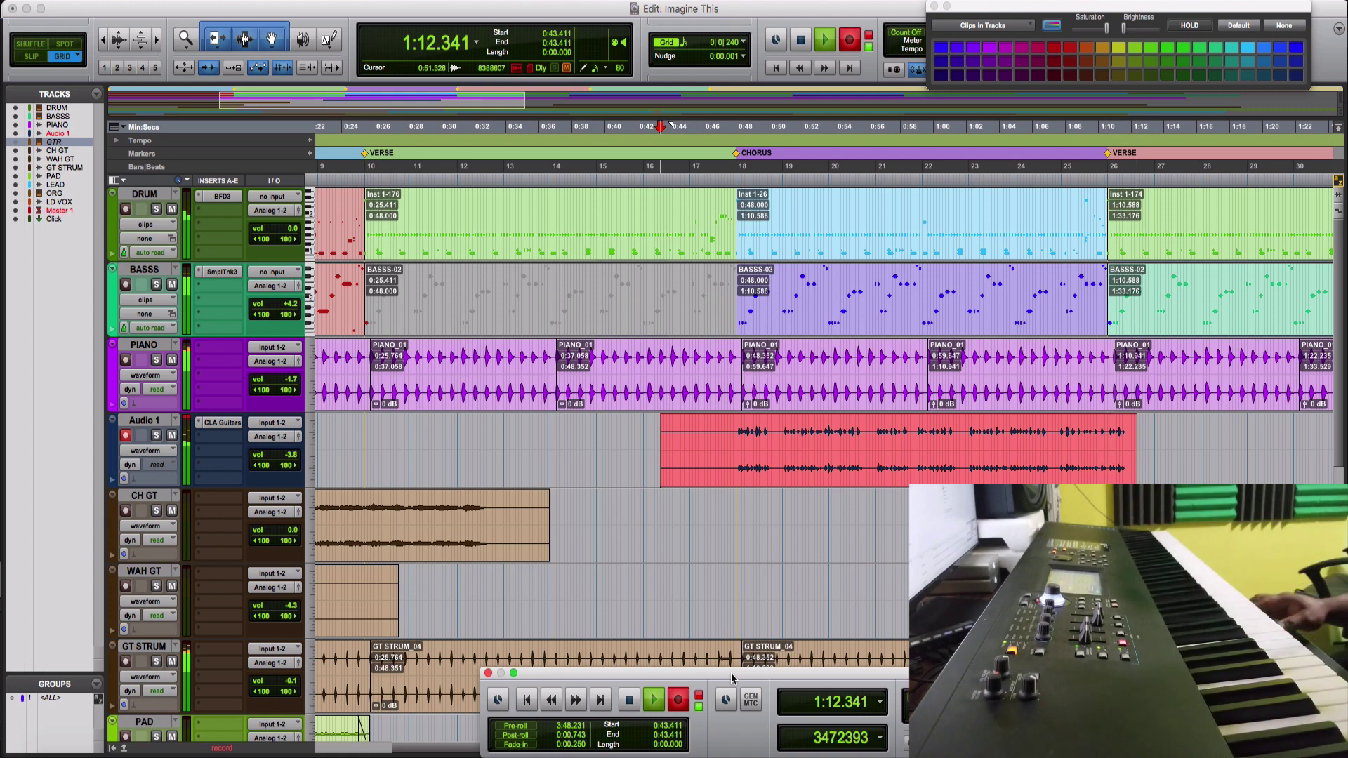
key("space")
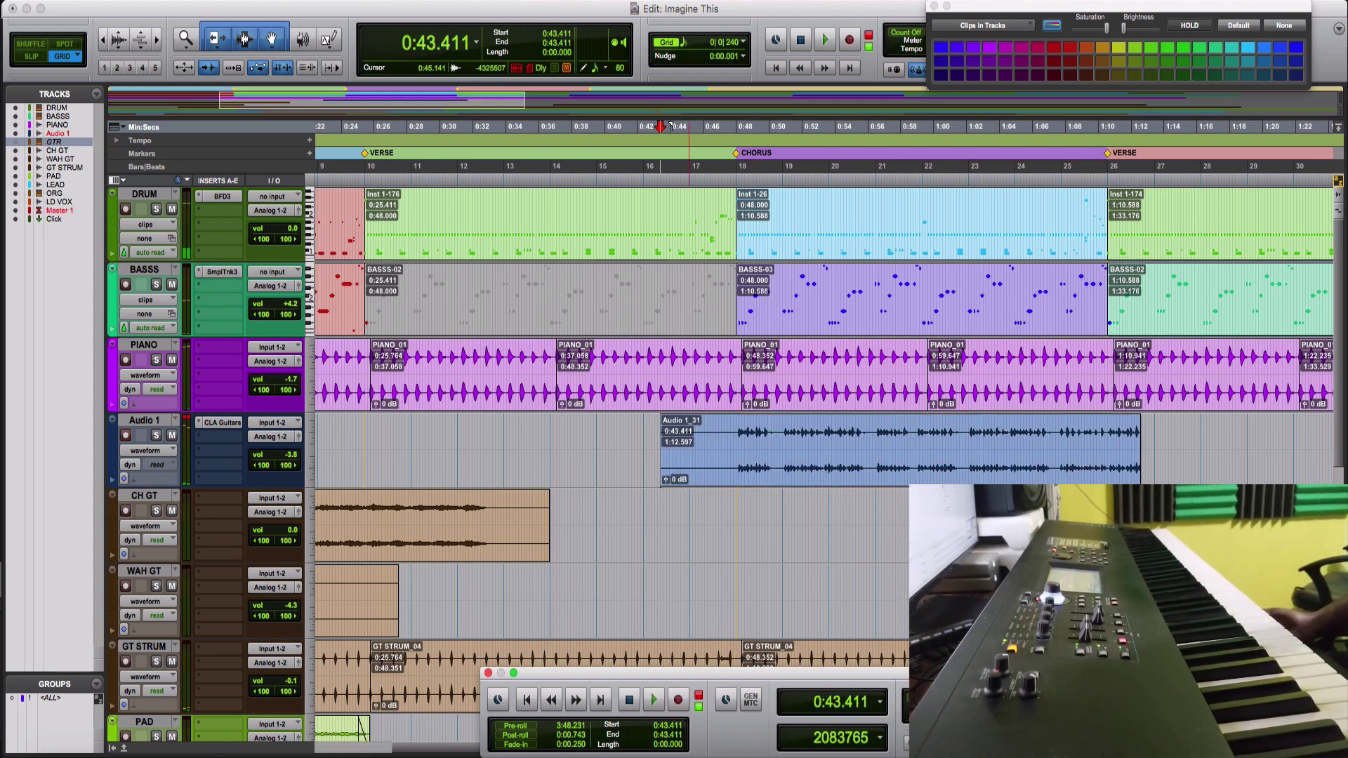
Examine the tracks below Audio 1 and the later verse and chorus sections of the arrangement.
scroll(670, 592, "down", 5)
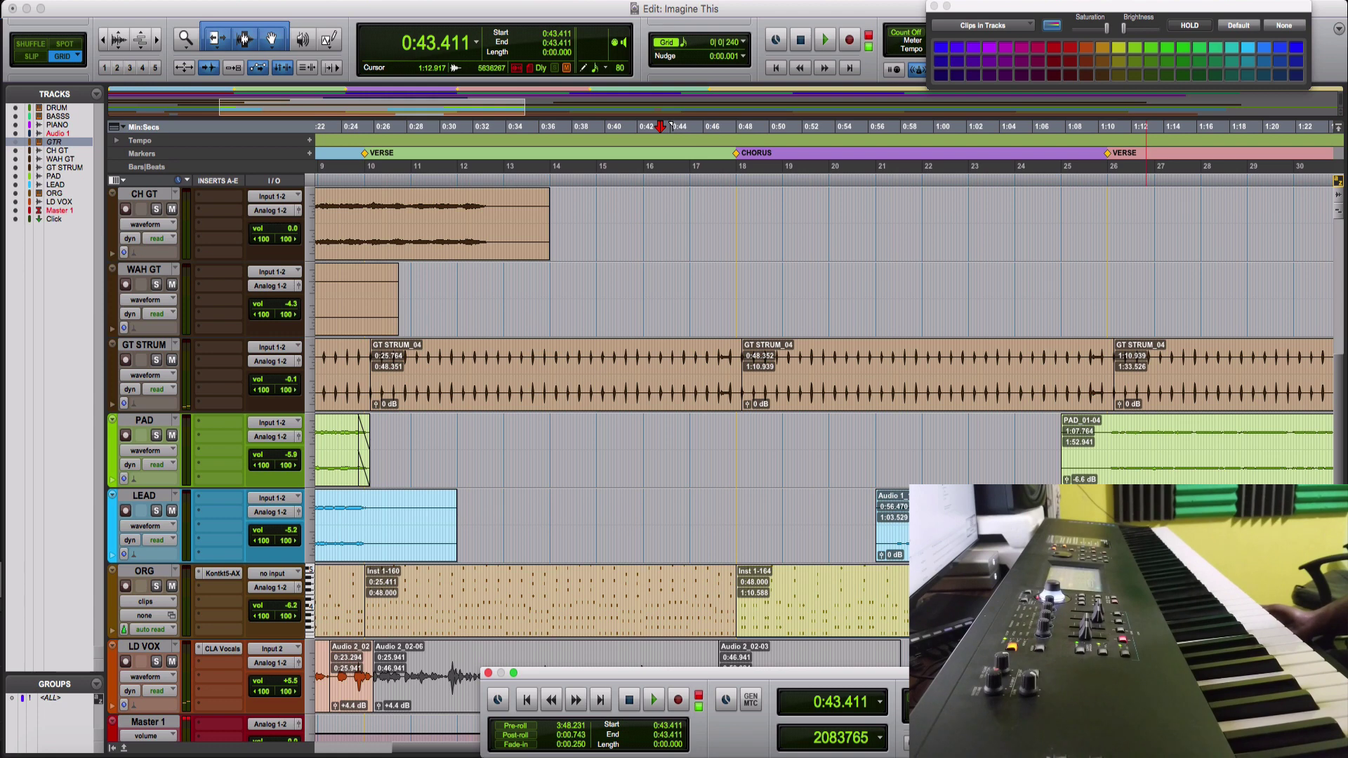
left_click(1126, 126)
scroll(1126, 126, "down", 1)
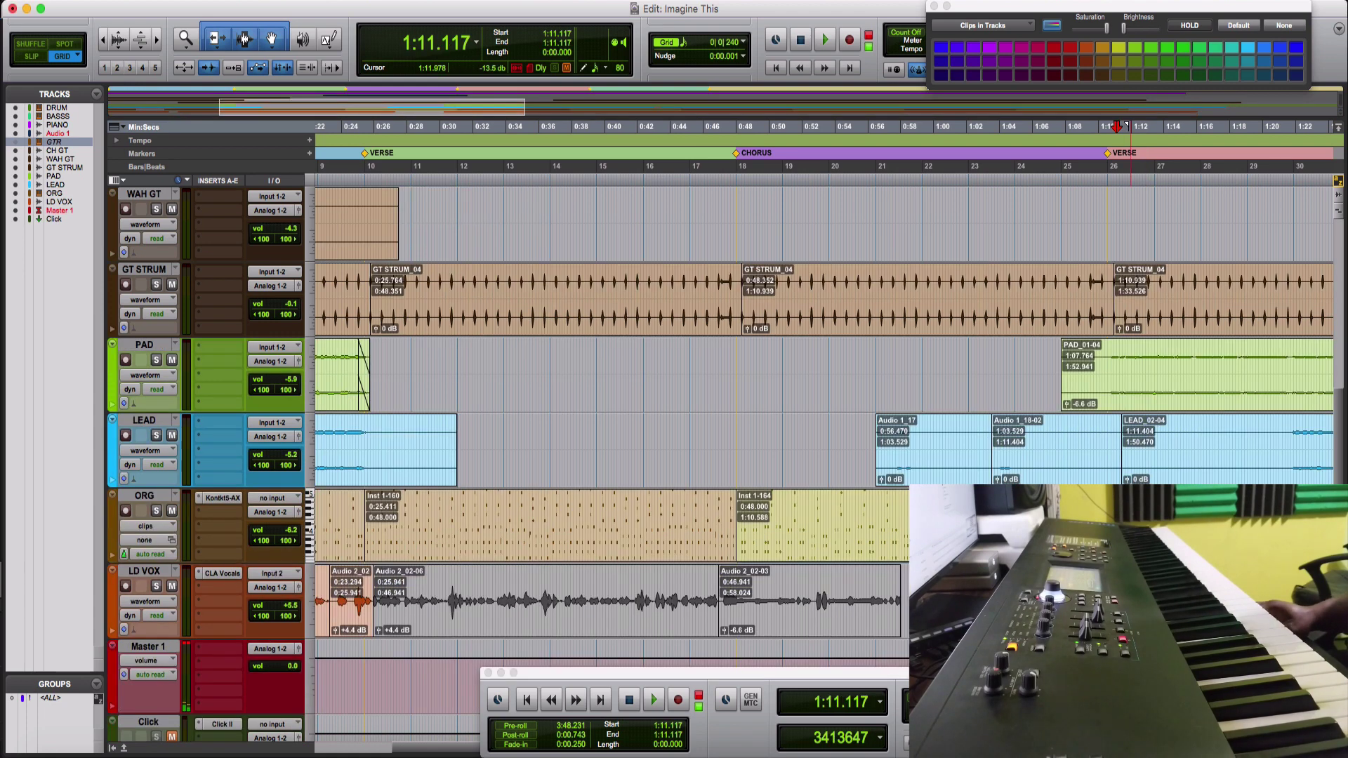
left_click_drag(1126, 126, 1204, 133)
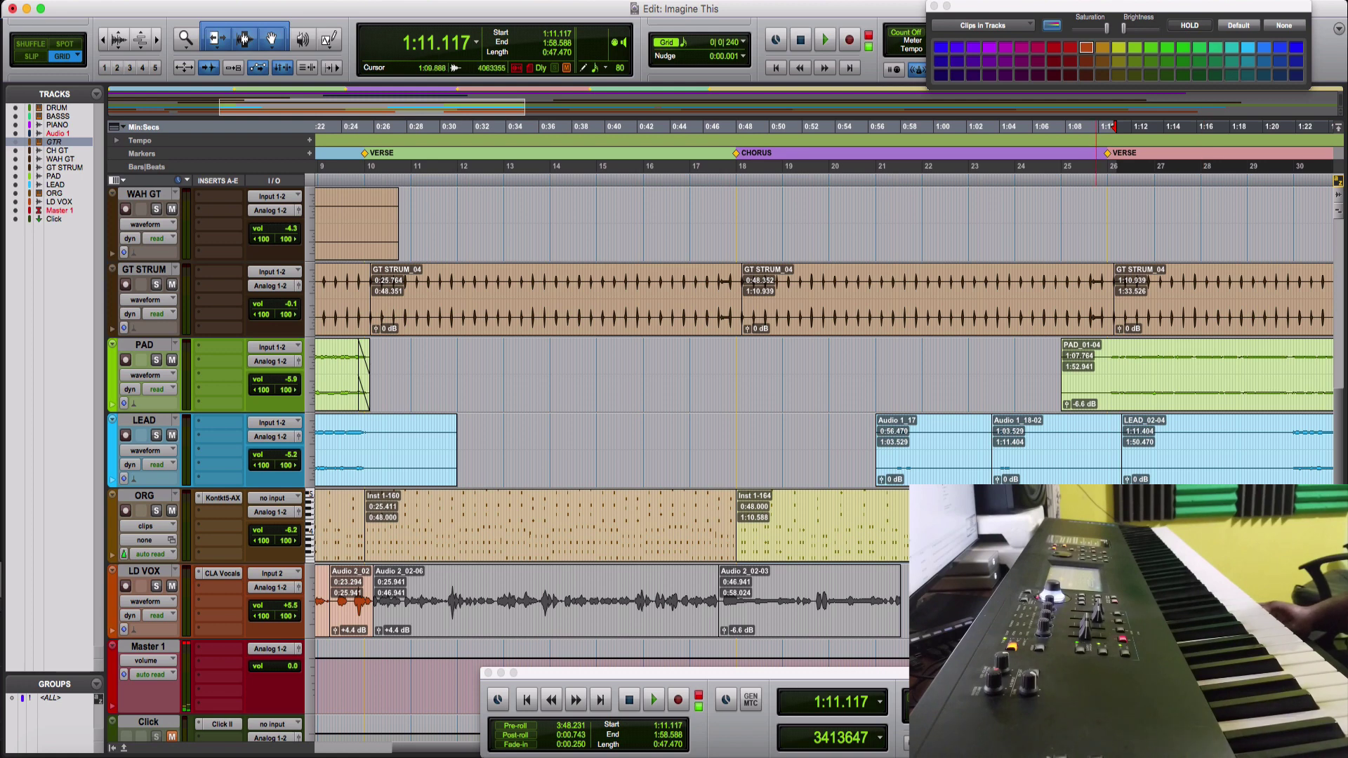
left_click(1100, 127)
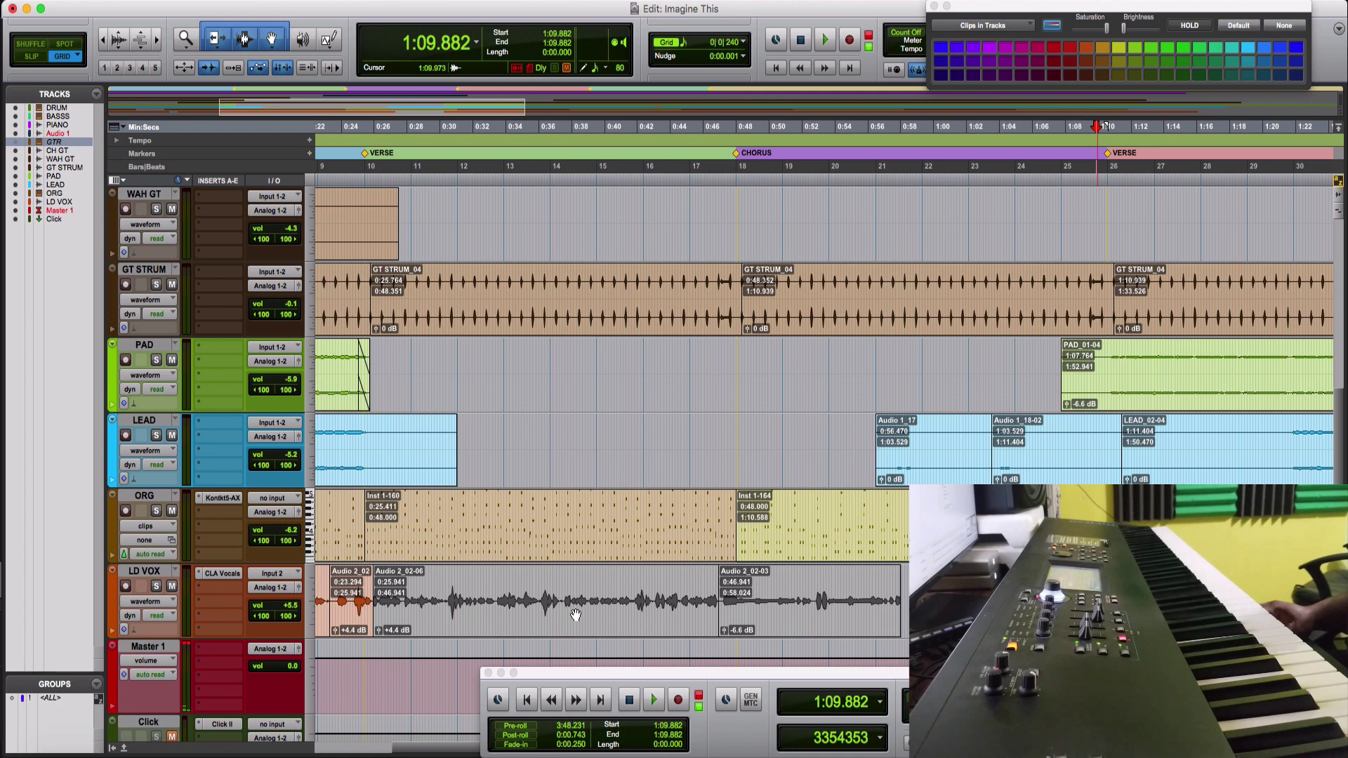
key("space")
key("space")
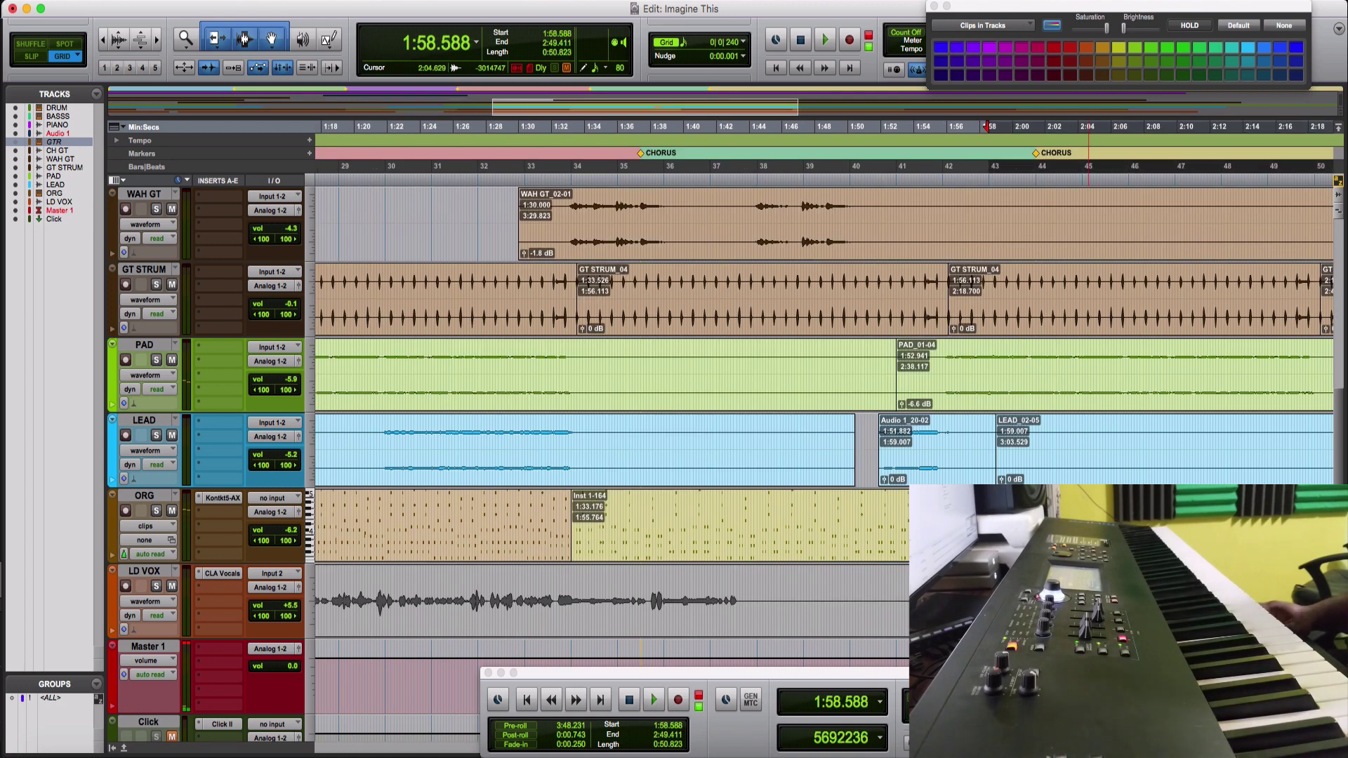
key("Home")
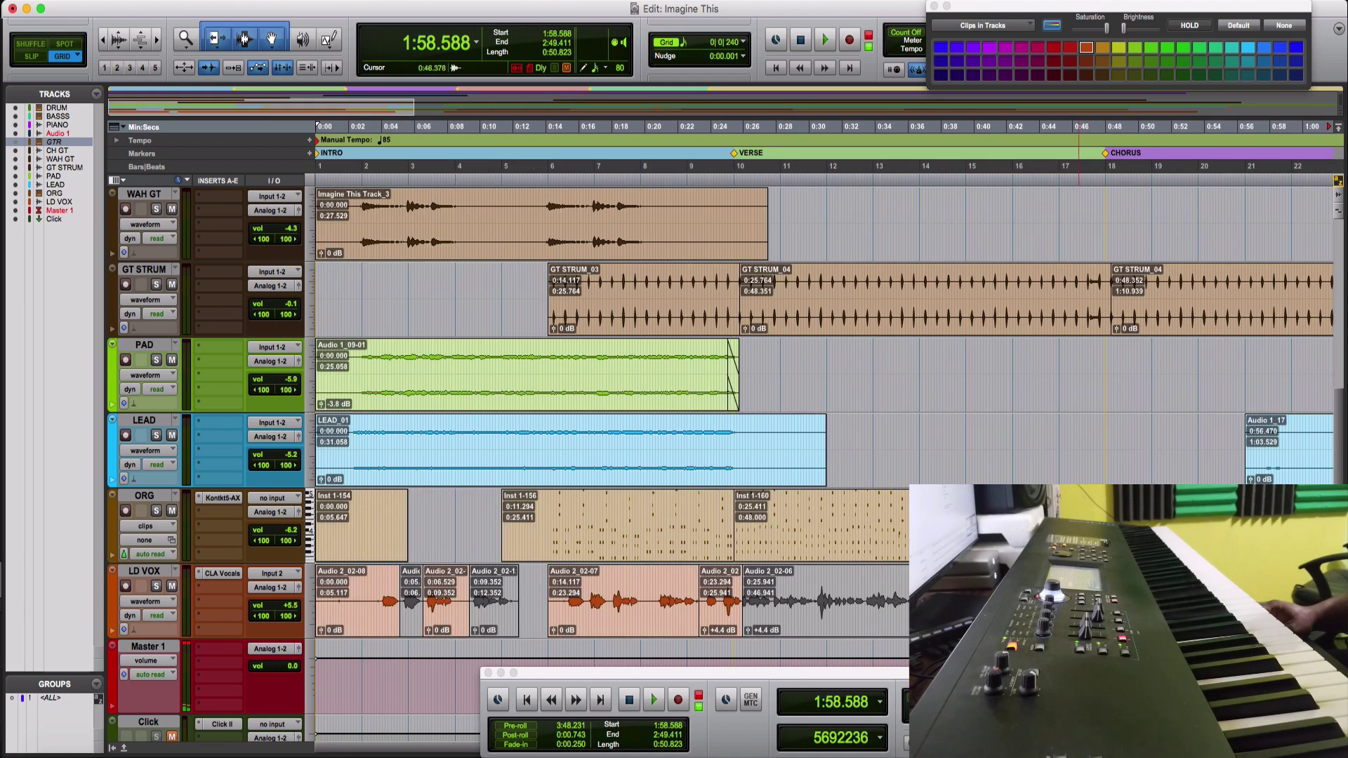
Set the playback start to 0:40.588 in the first verse and briefly audition the song from there.
left_click(990, 126)
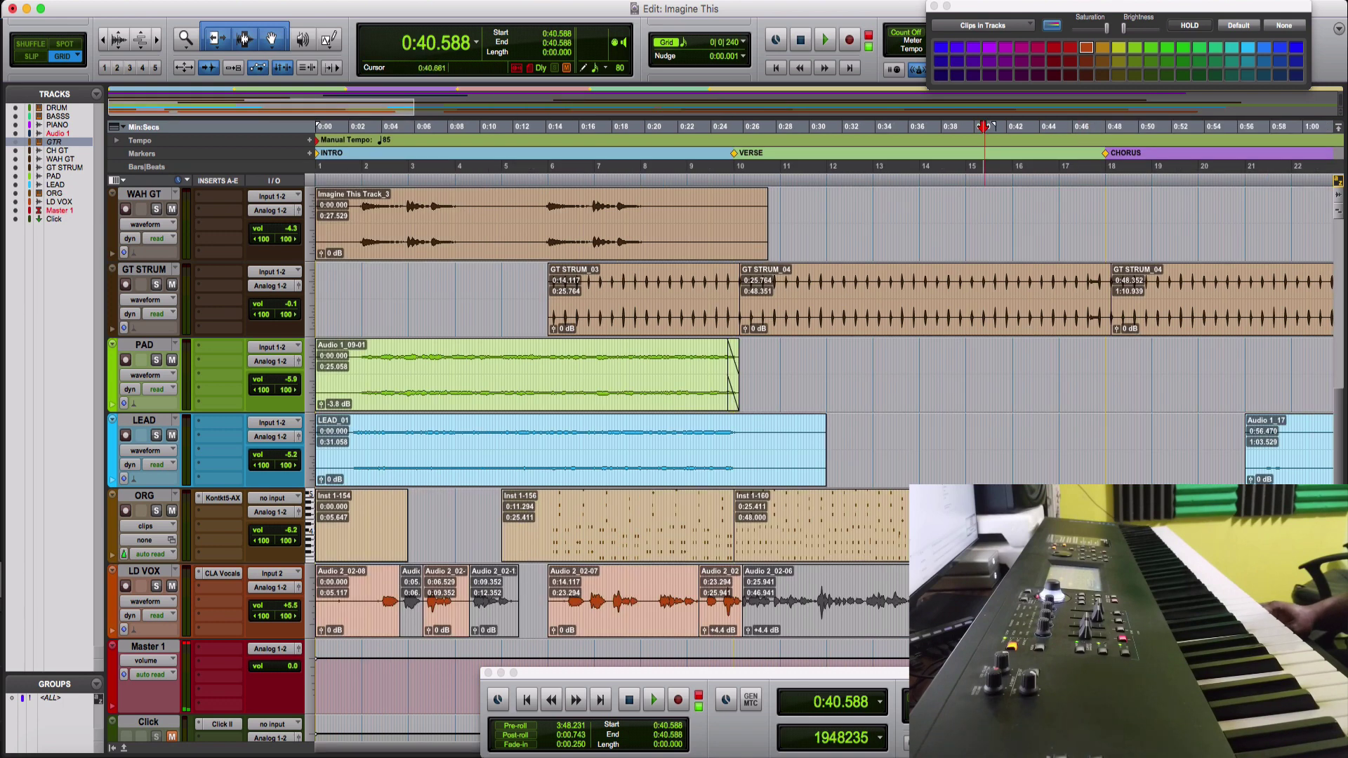
scroll(992, 127, "up", 2)
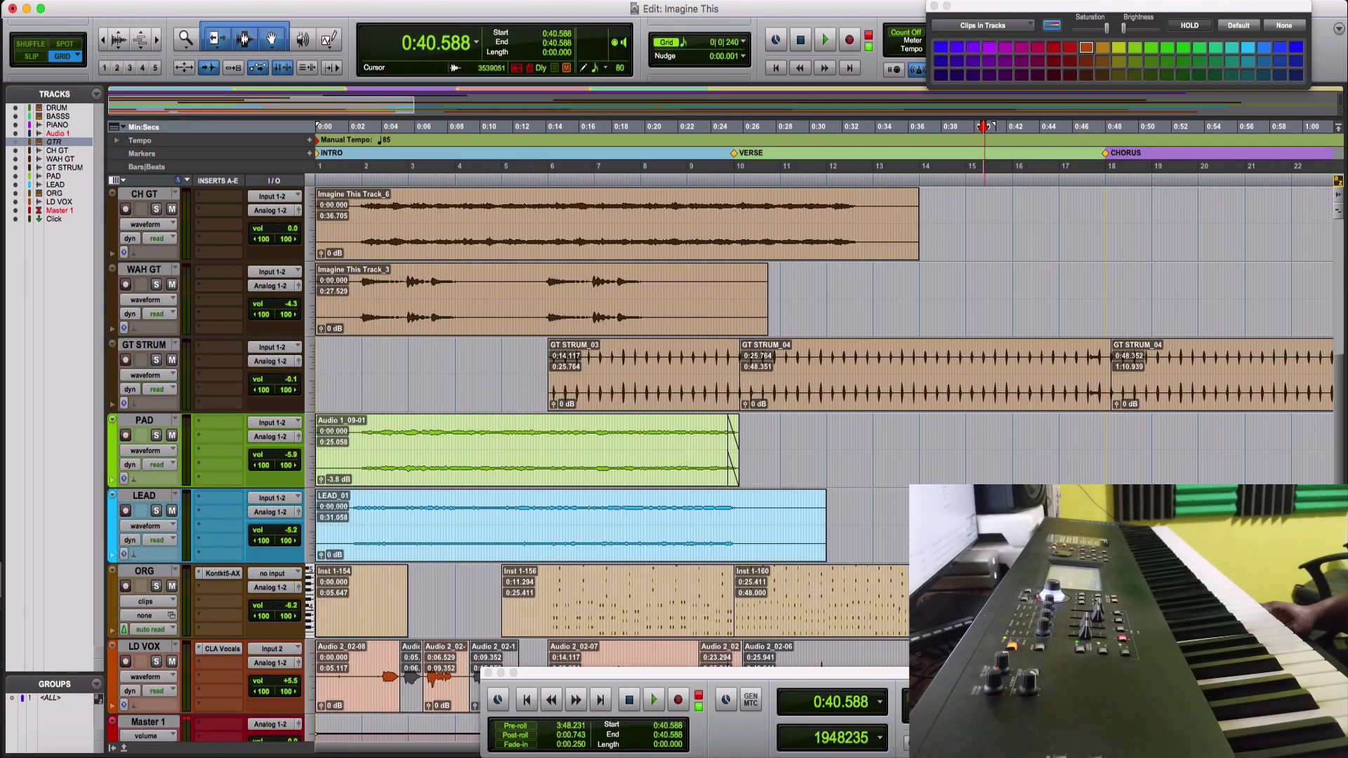
scroll(991, 127, "up", 6)
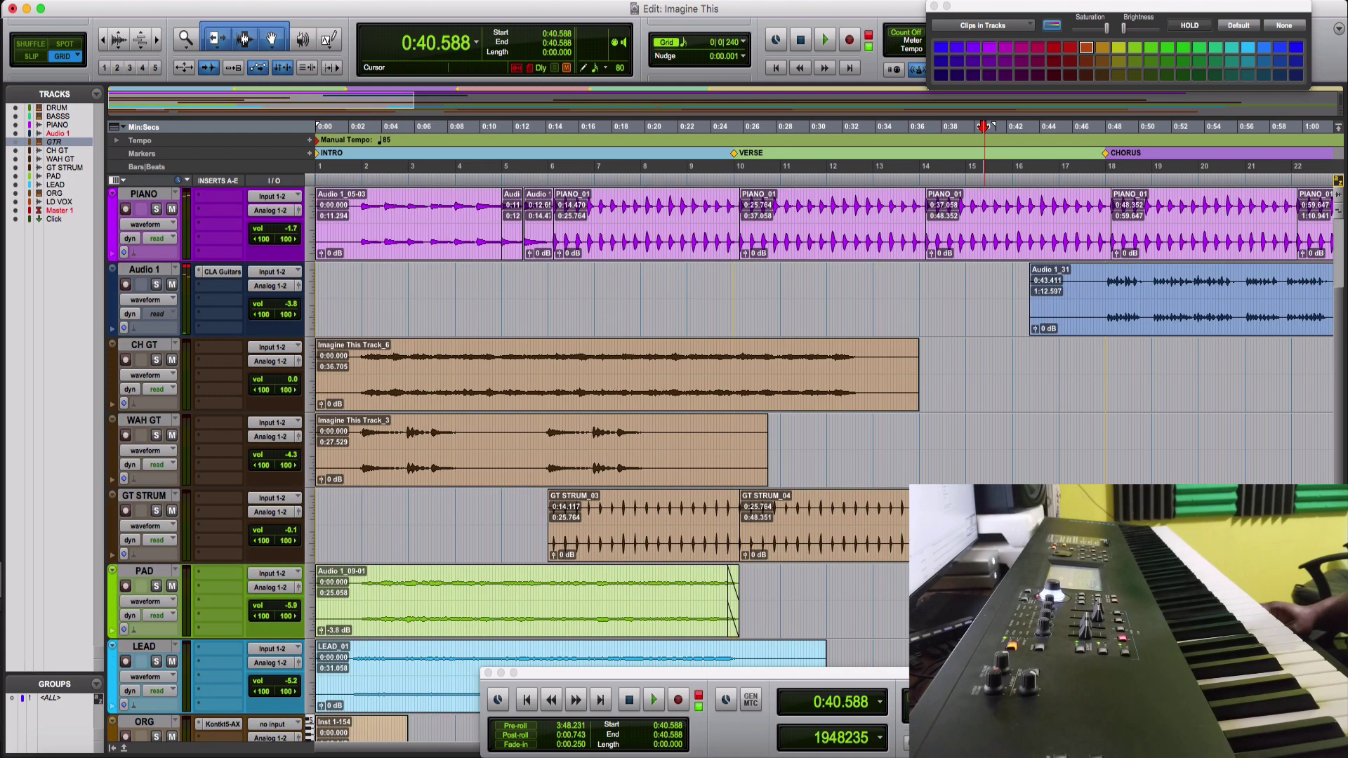
key("space")
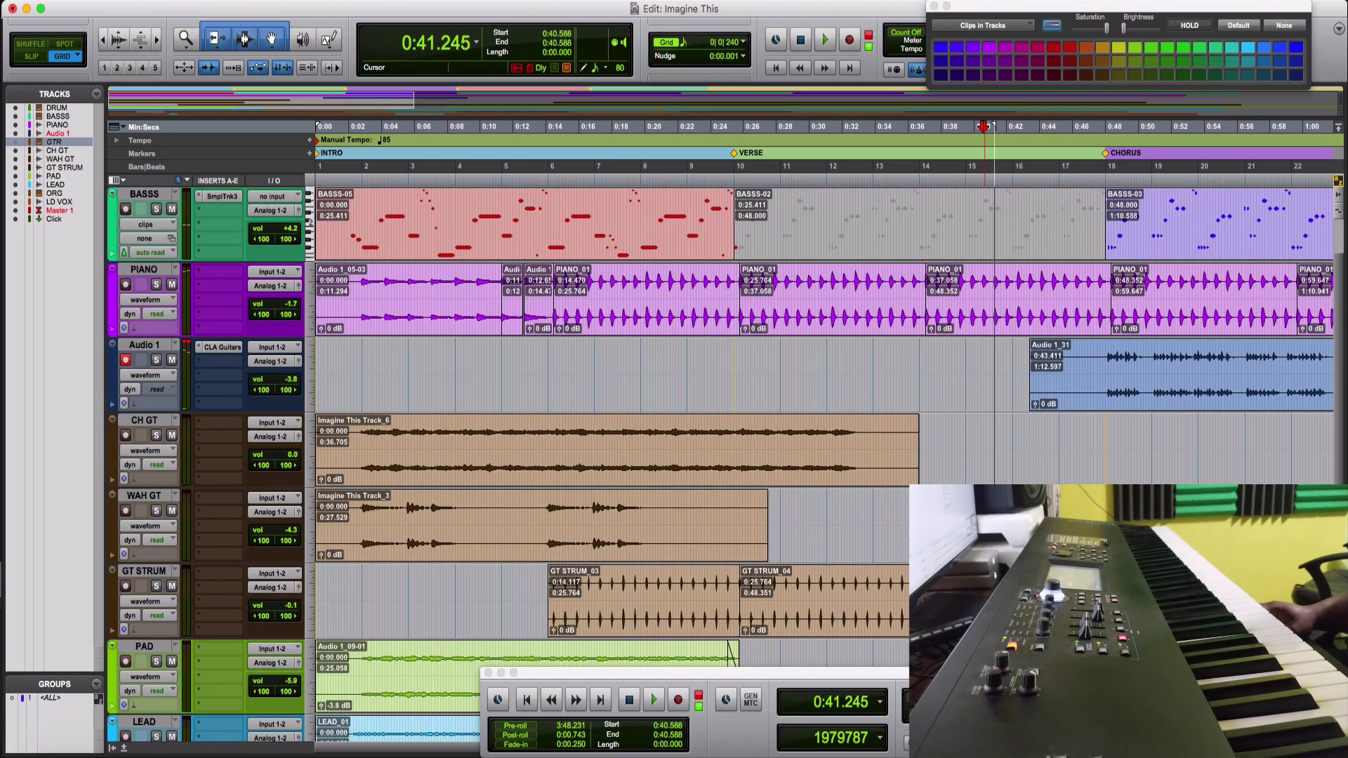
key("space")
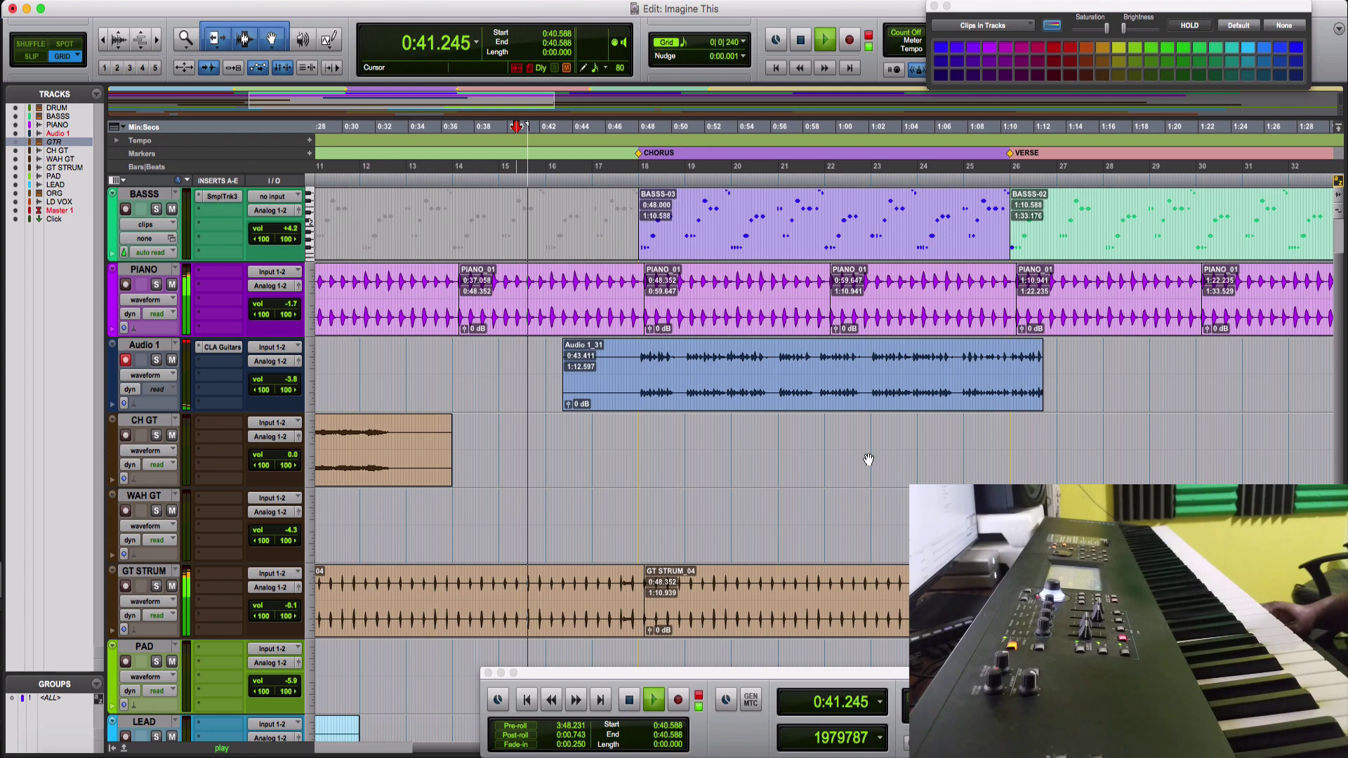
key("space")
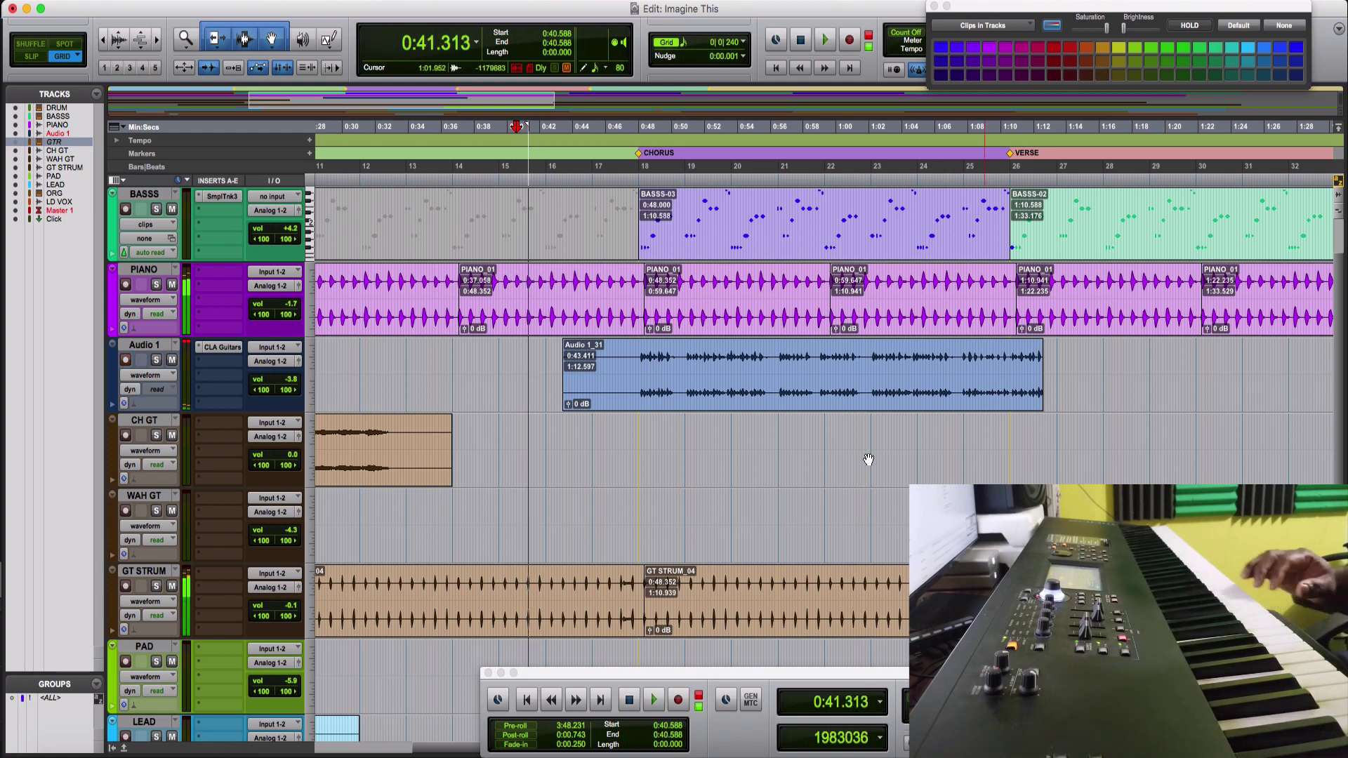
Record Audio 1 from 0:40.588, restarting after a short pass, and capture a continuous take to about 2:52.
key("F12")
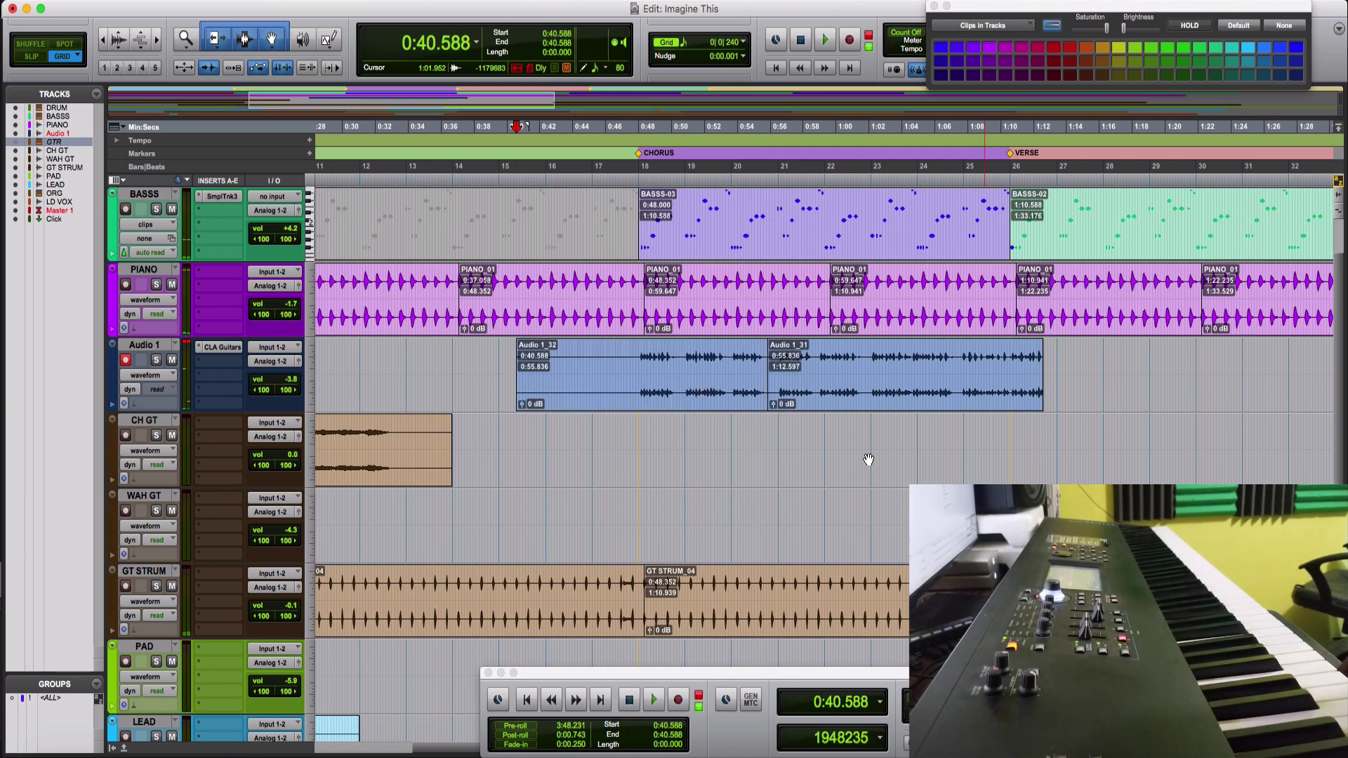
key("super+space")
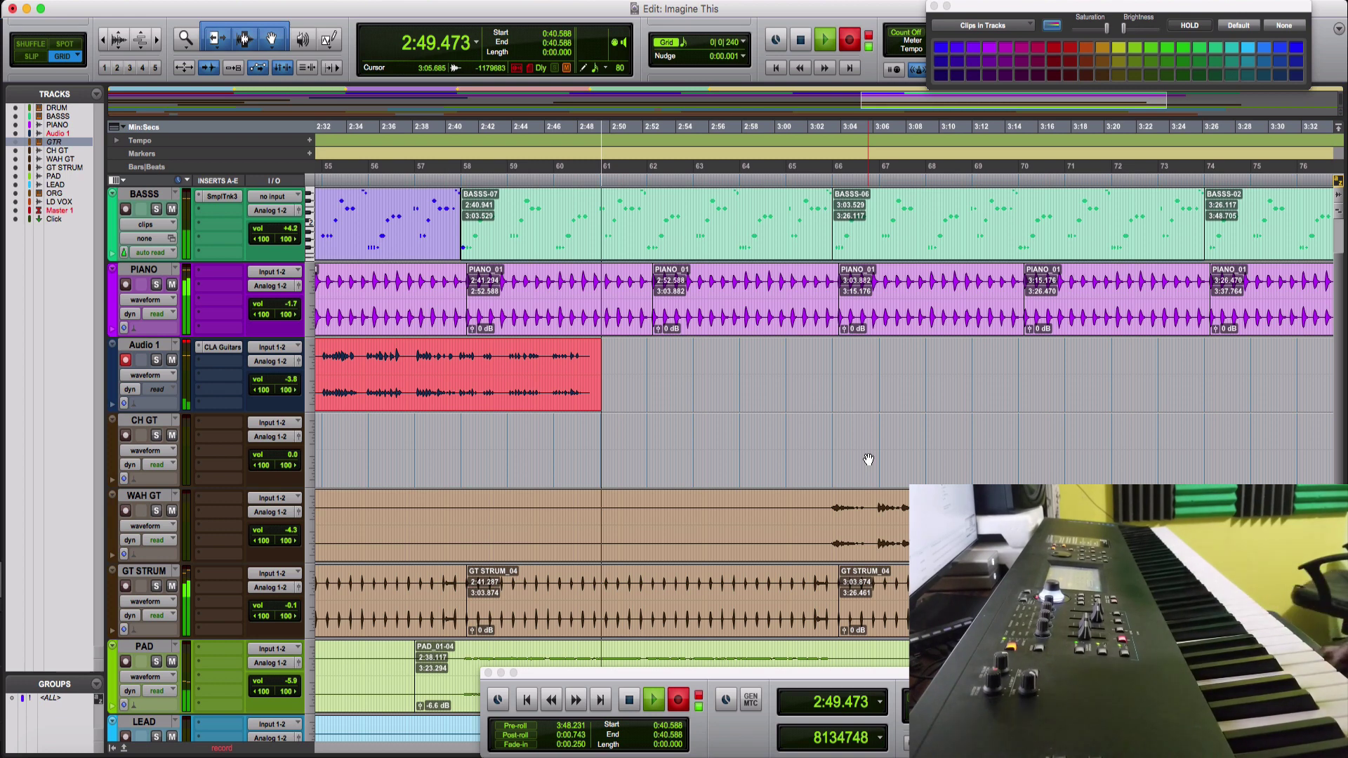
key("space")
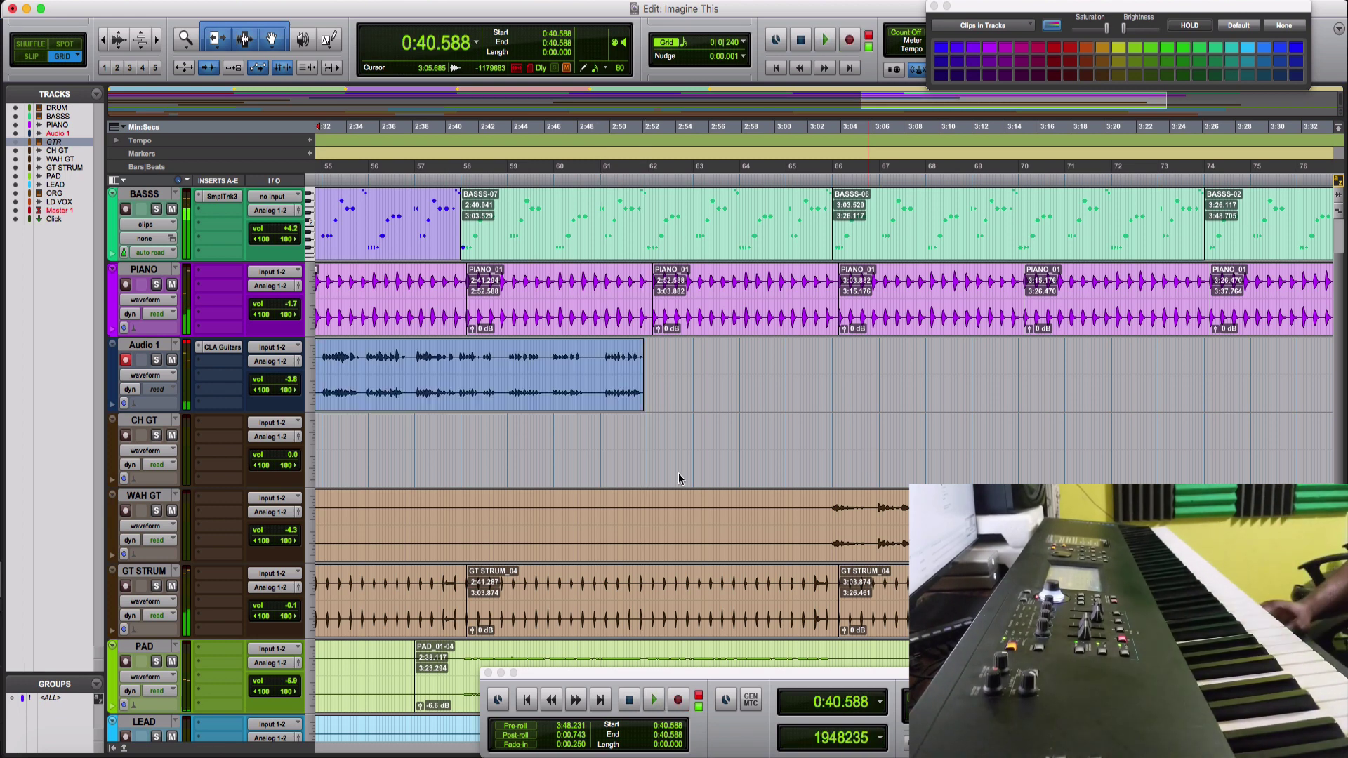
Select the new long Audio 1 clip, disarm the track and play the take back from 0:40.588 to near its end.
left_click(553, 396)
key("space")
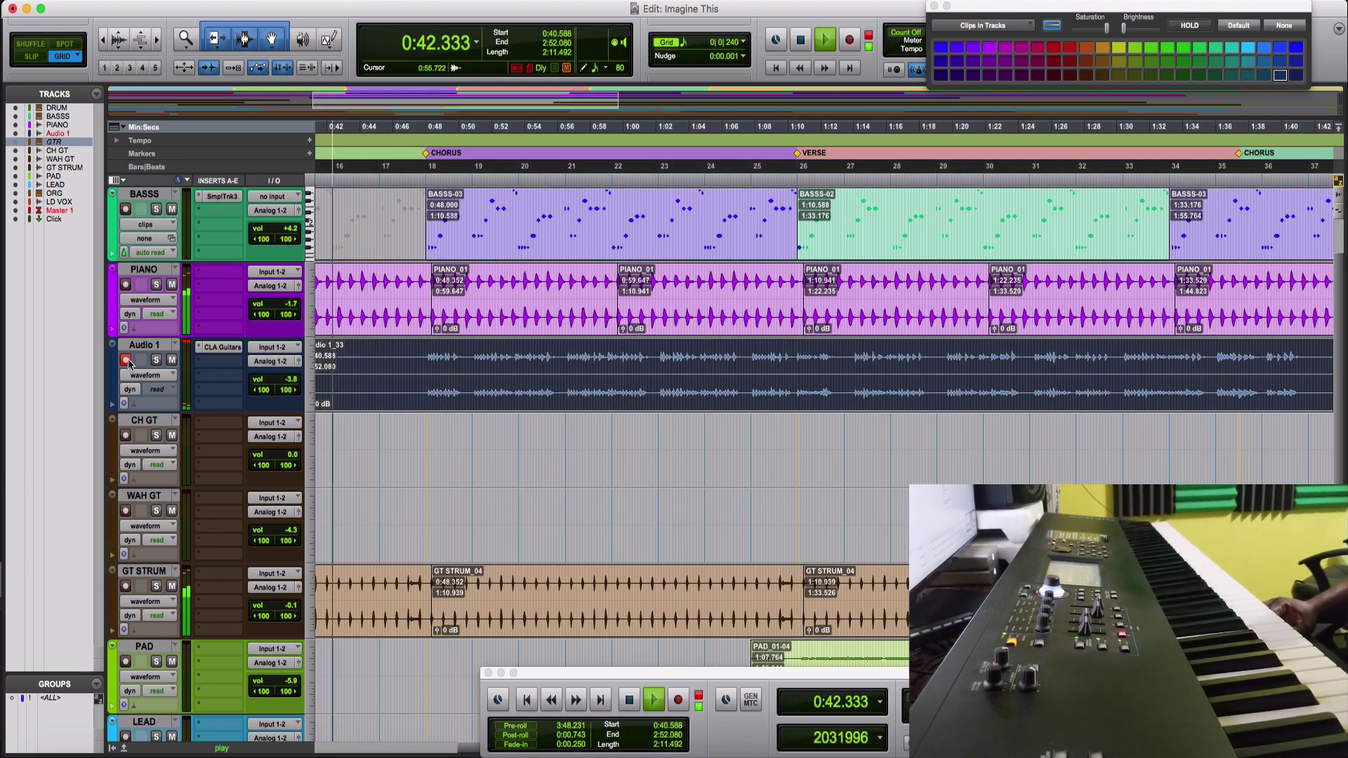
key("space")
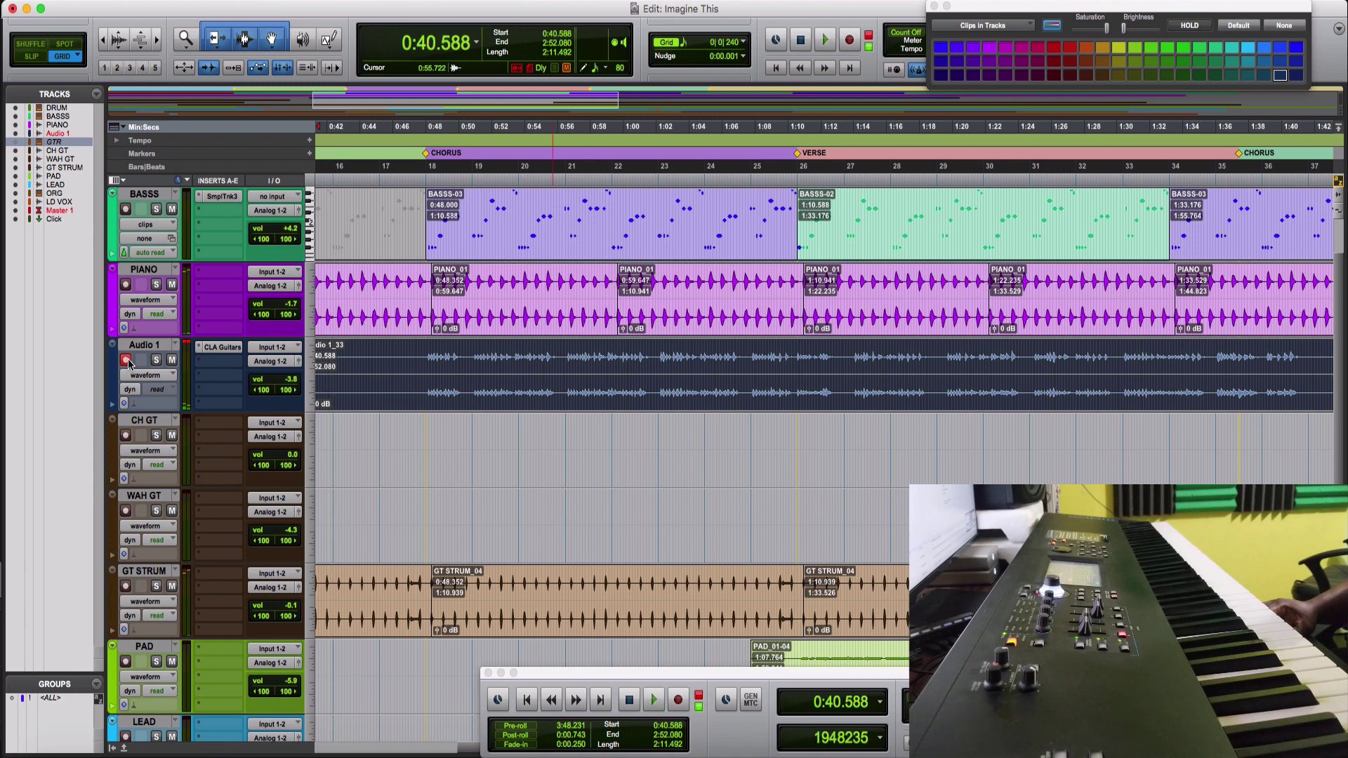
left_click(127, 361)
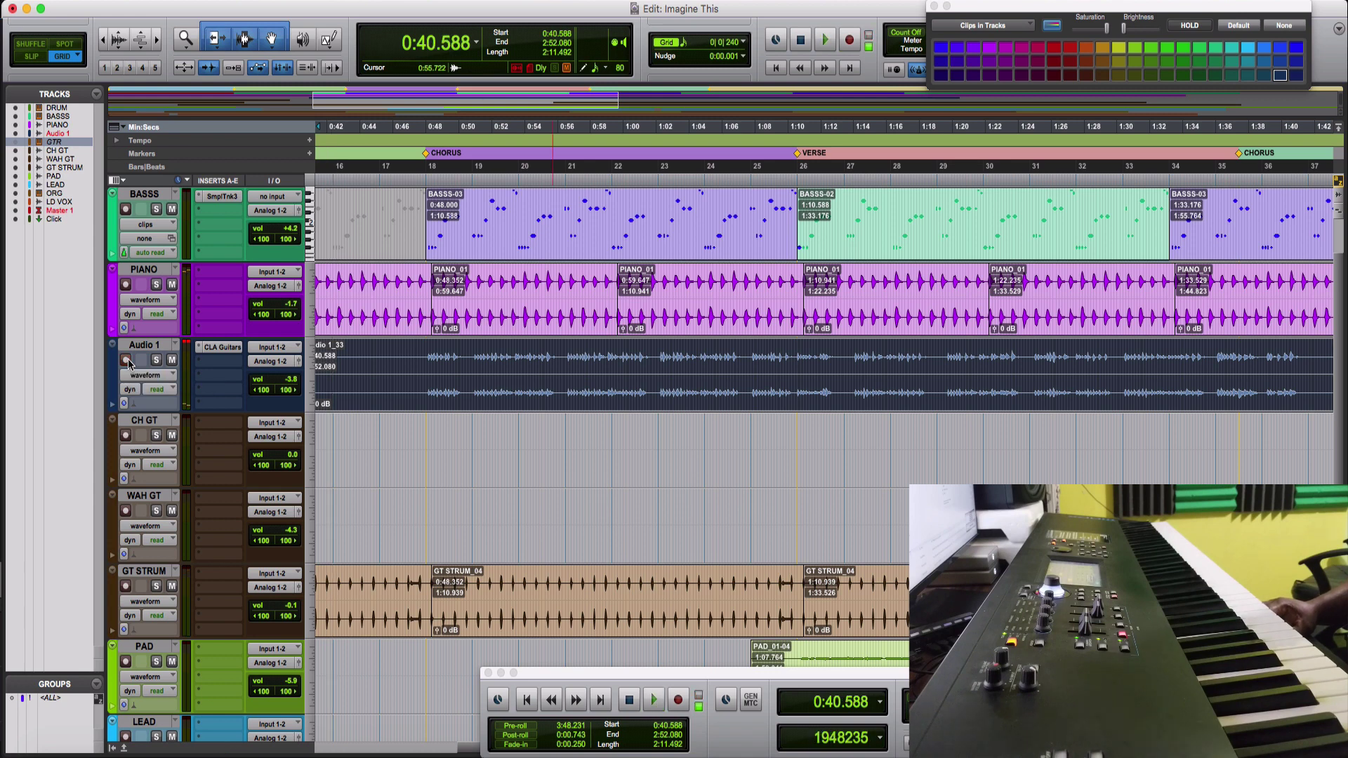
key("space")
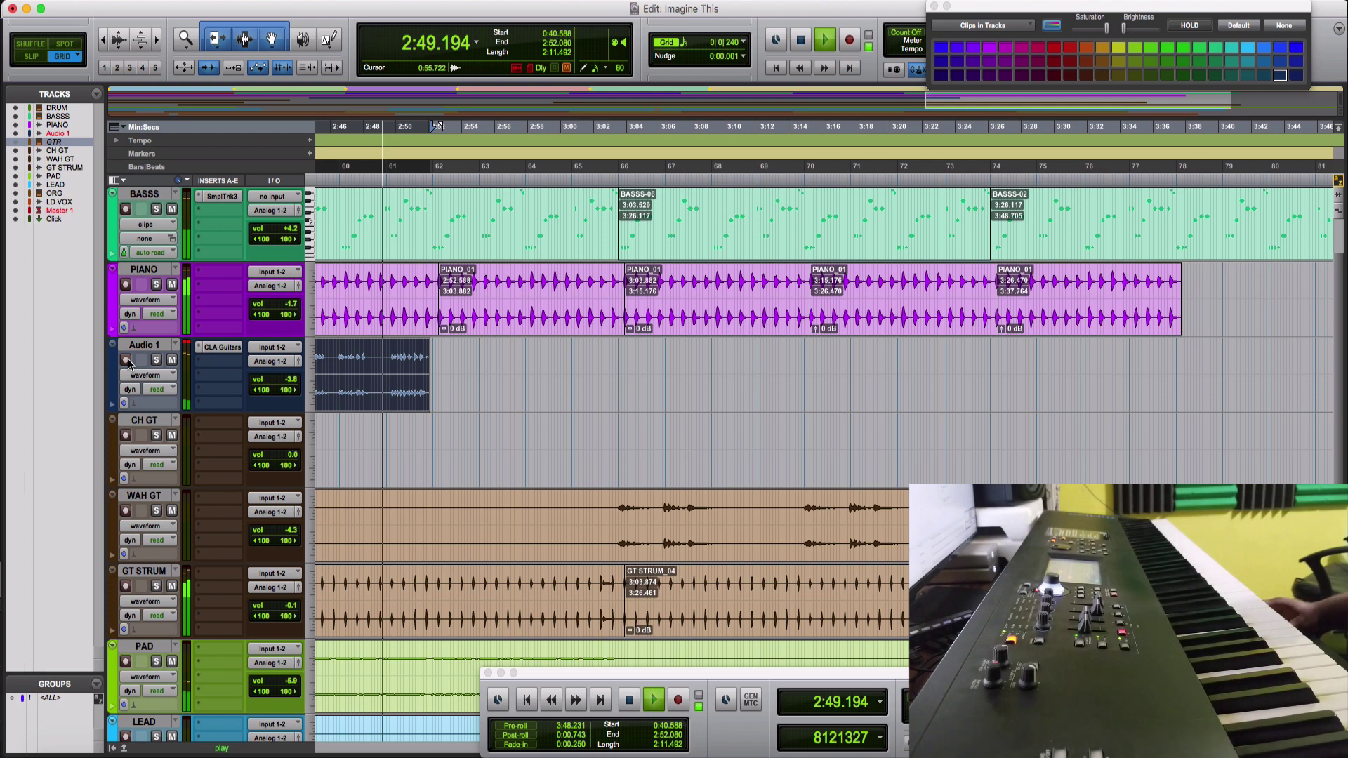
key("space")
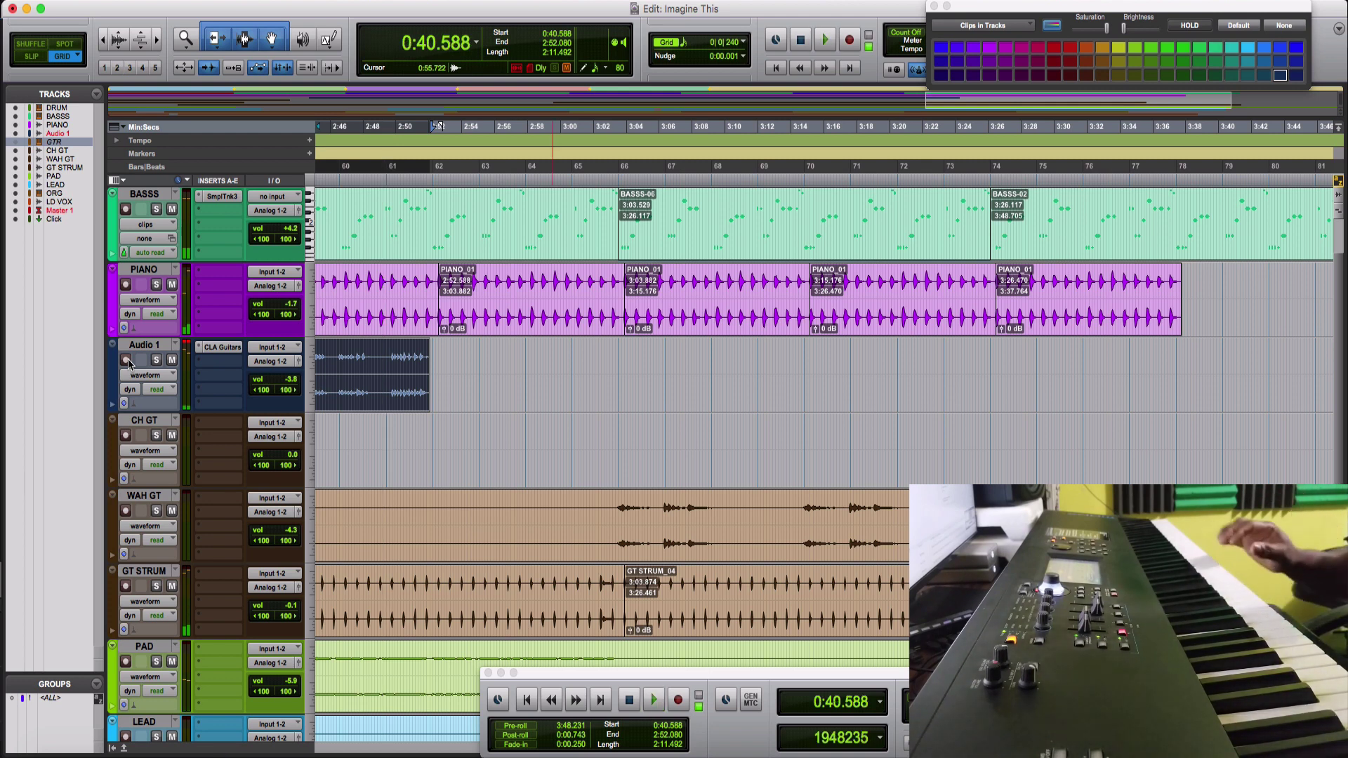
Record-enable Audio 1 again and play the song from 0:40.588 to rehearse along with it without recording.
scroll(117, 378, "right", 5)
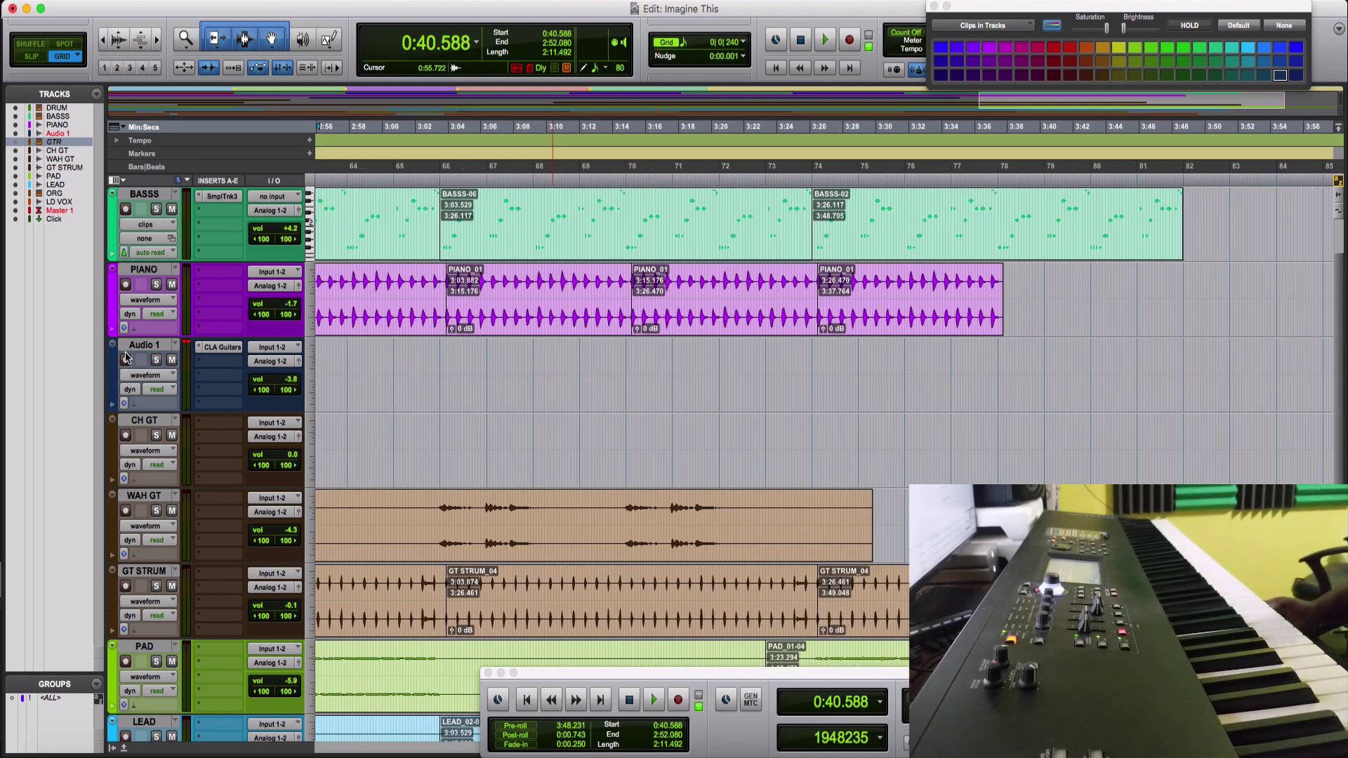
left_click(126, 360)
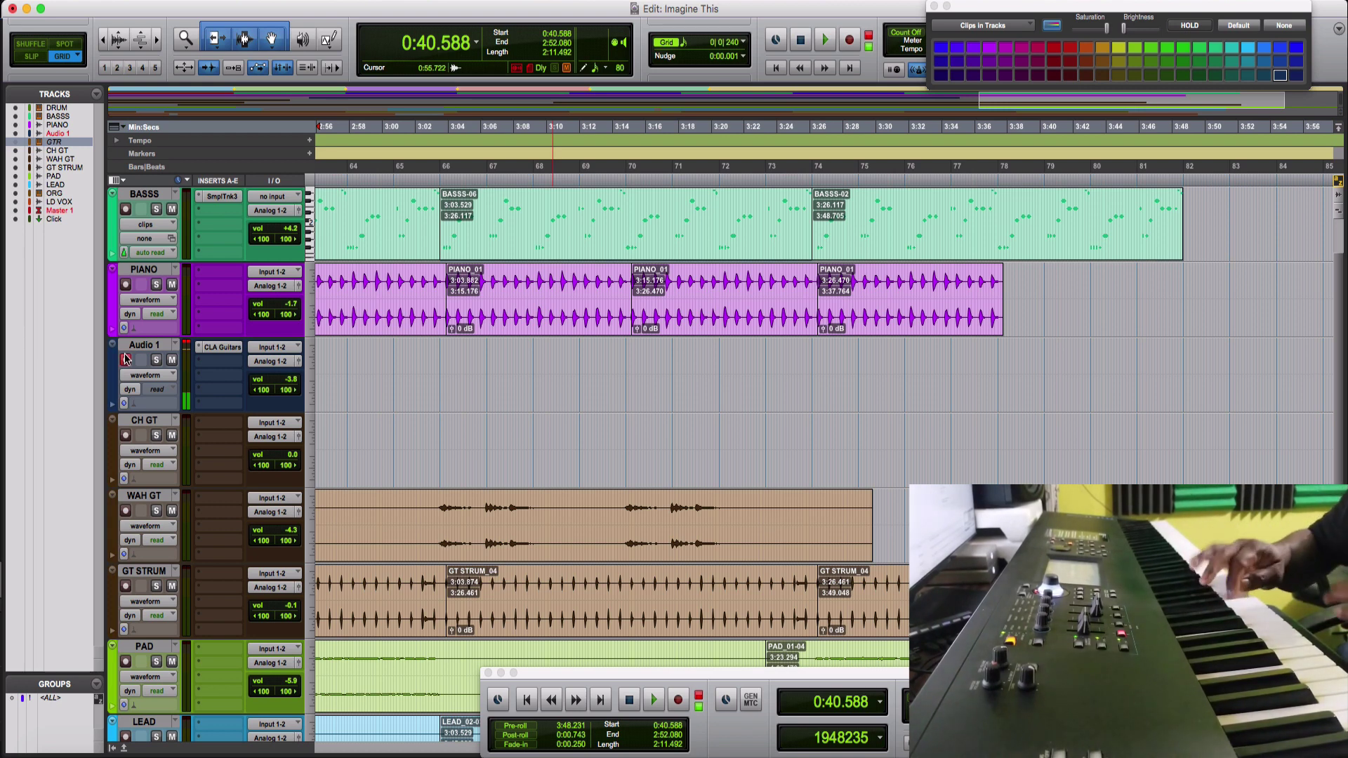
left_click(126, 359)
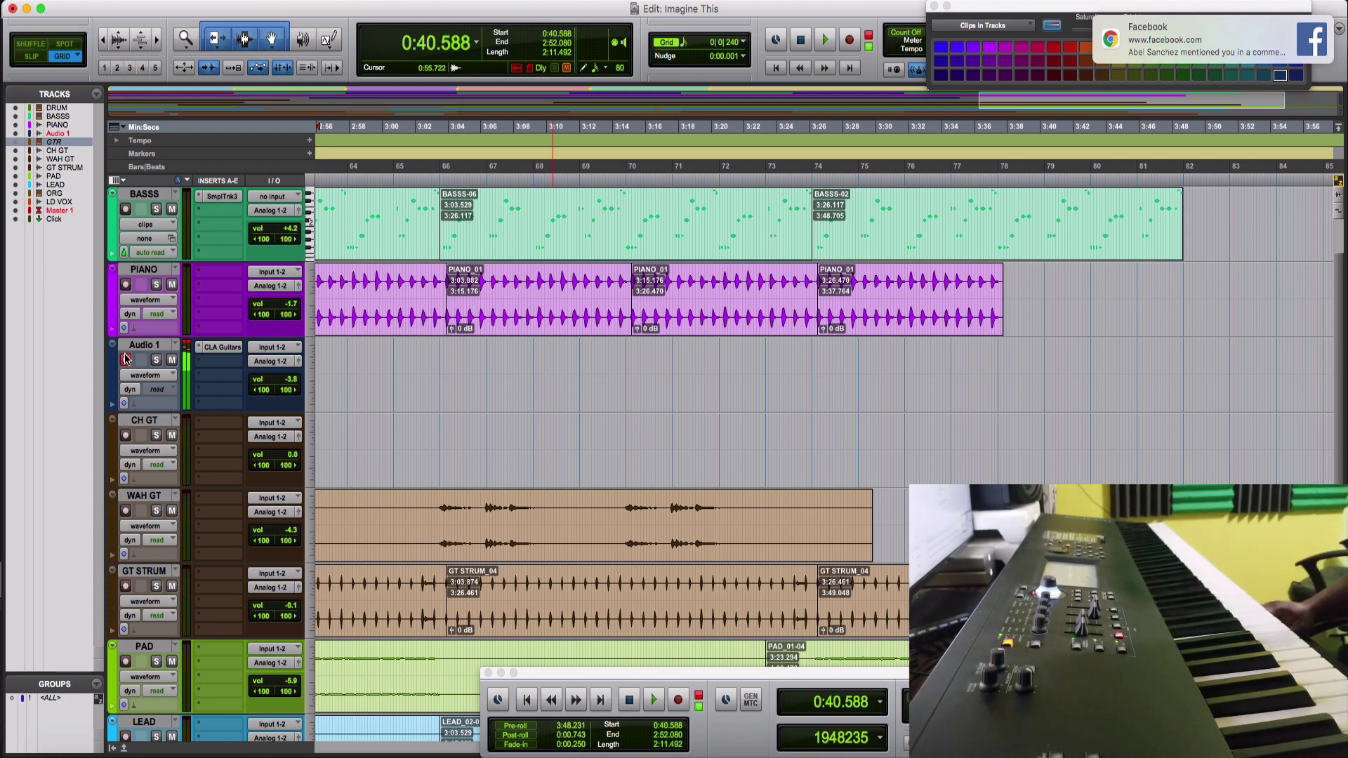
key("space")
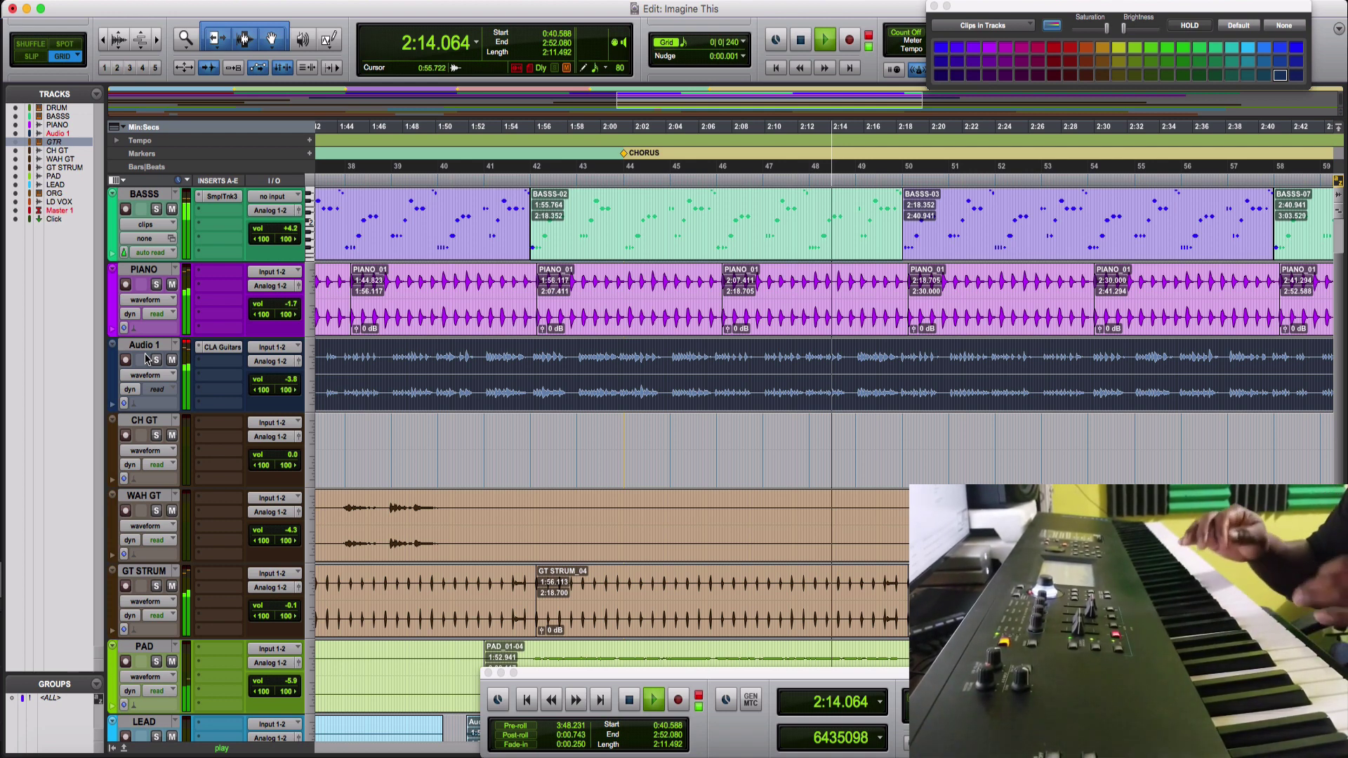
key("shift+r")
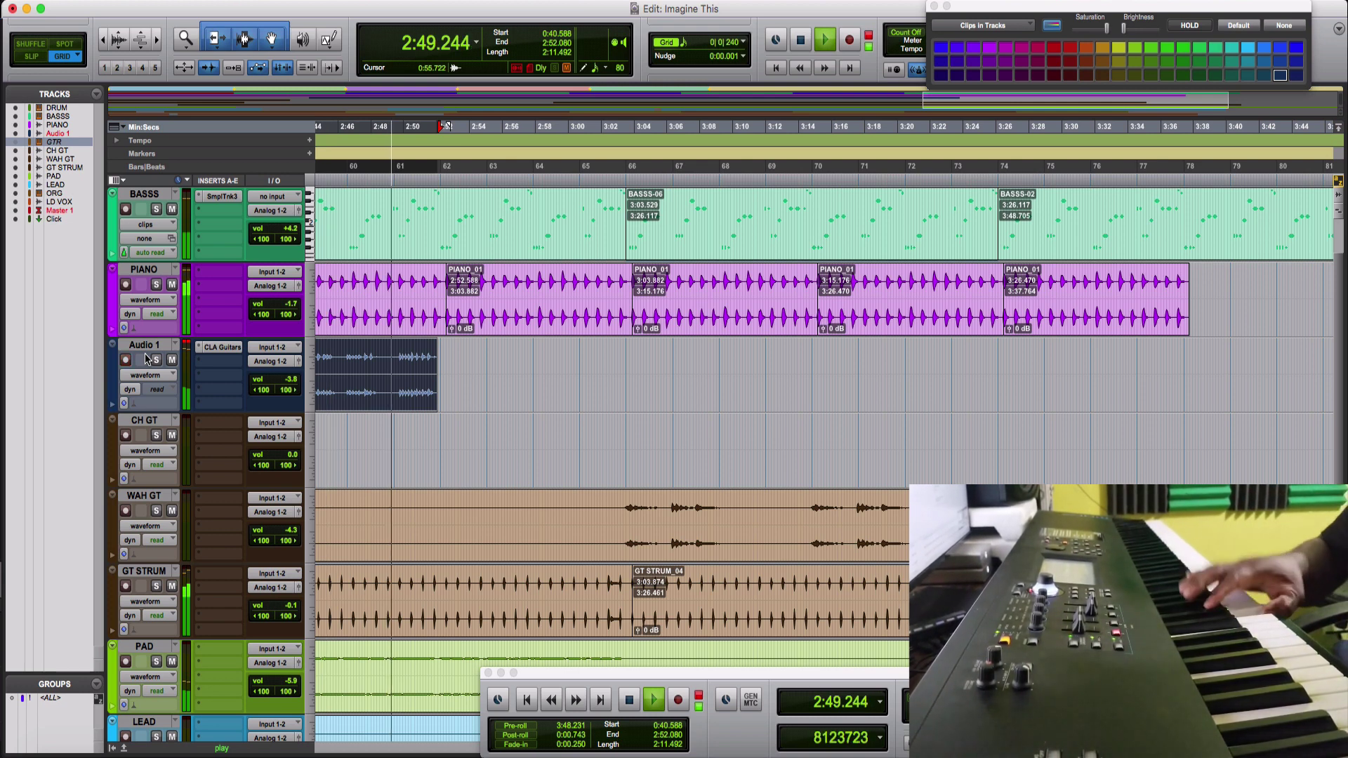
key("space")
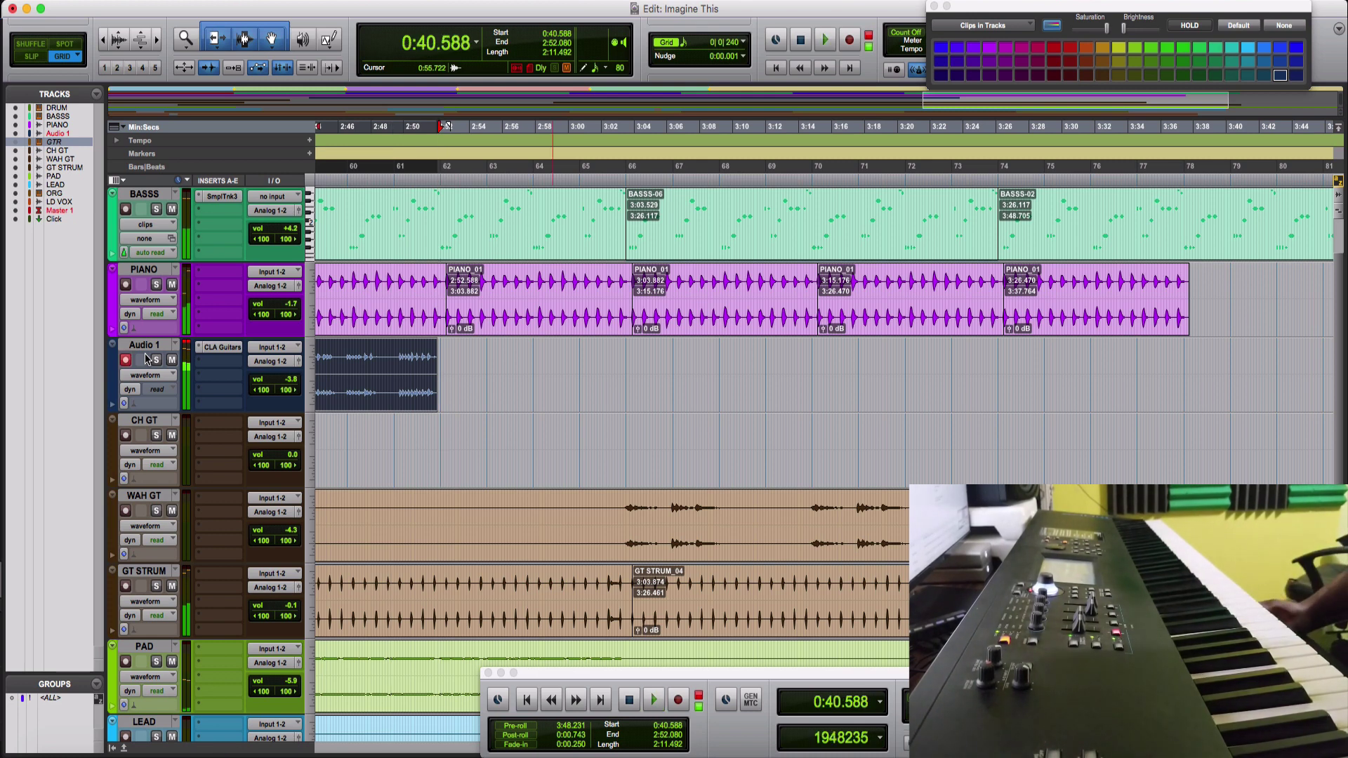
key("space")
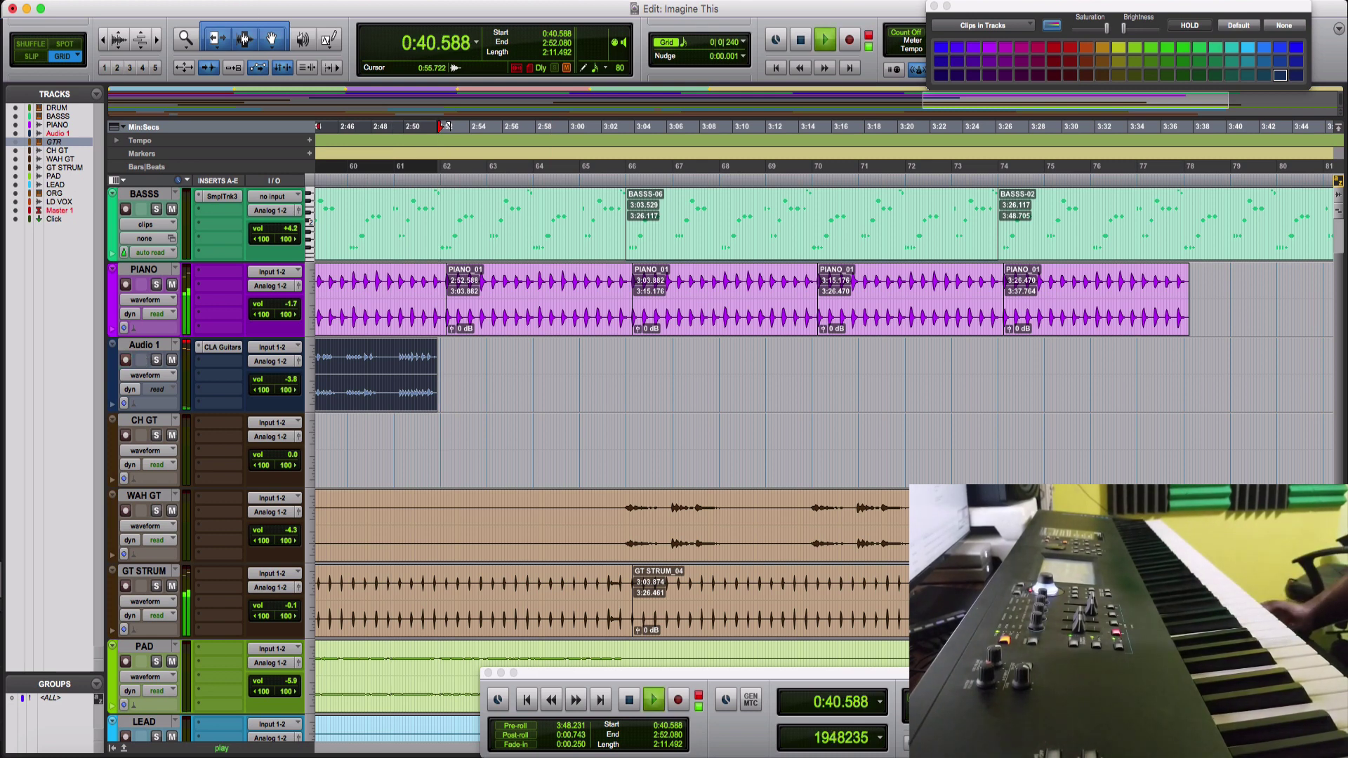